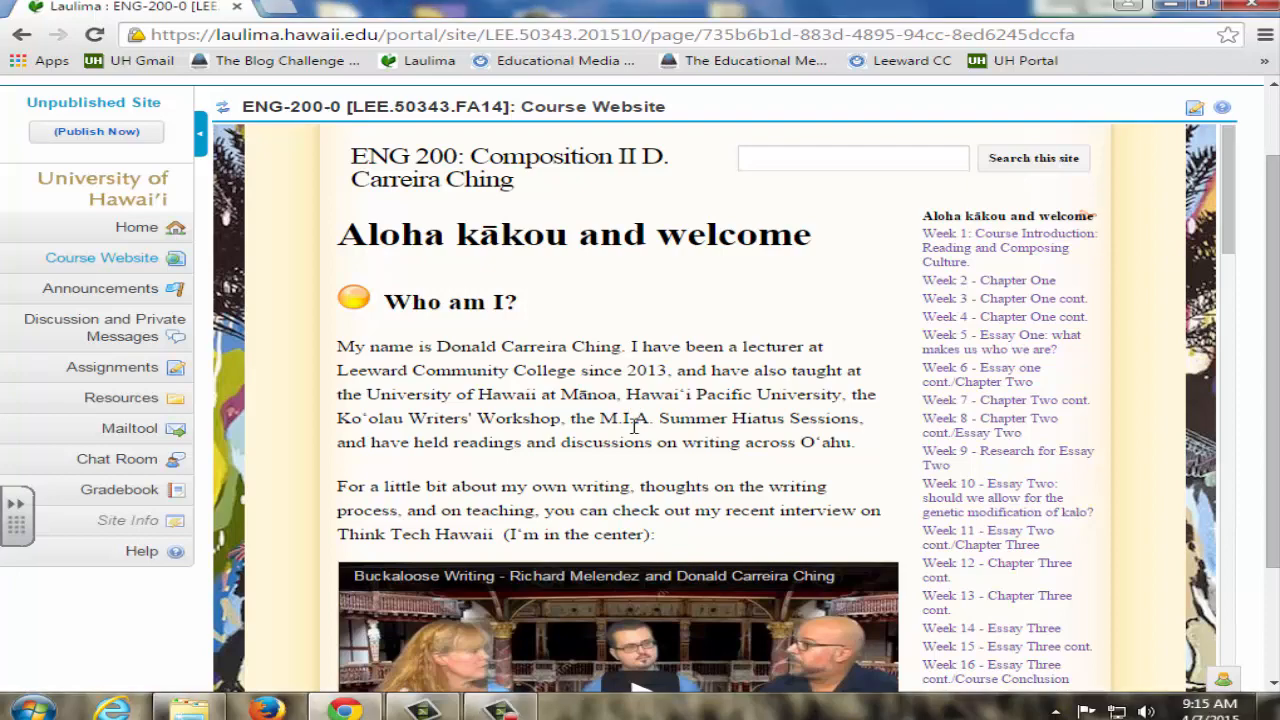
{"action": "scroll", "coordinate": [637, 415], "scroll_direction": "down", "scroll_amount": 5}
{"action": "scroll", "coordinate": [637, 425], "scroll_direction": "down", "scroll_amount": 5}
{"action": "scroll", "coordinate": [637, 432], "scroll_direction": "down", "scroll_amount": 3}
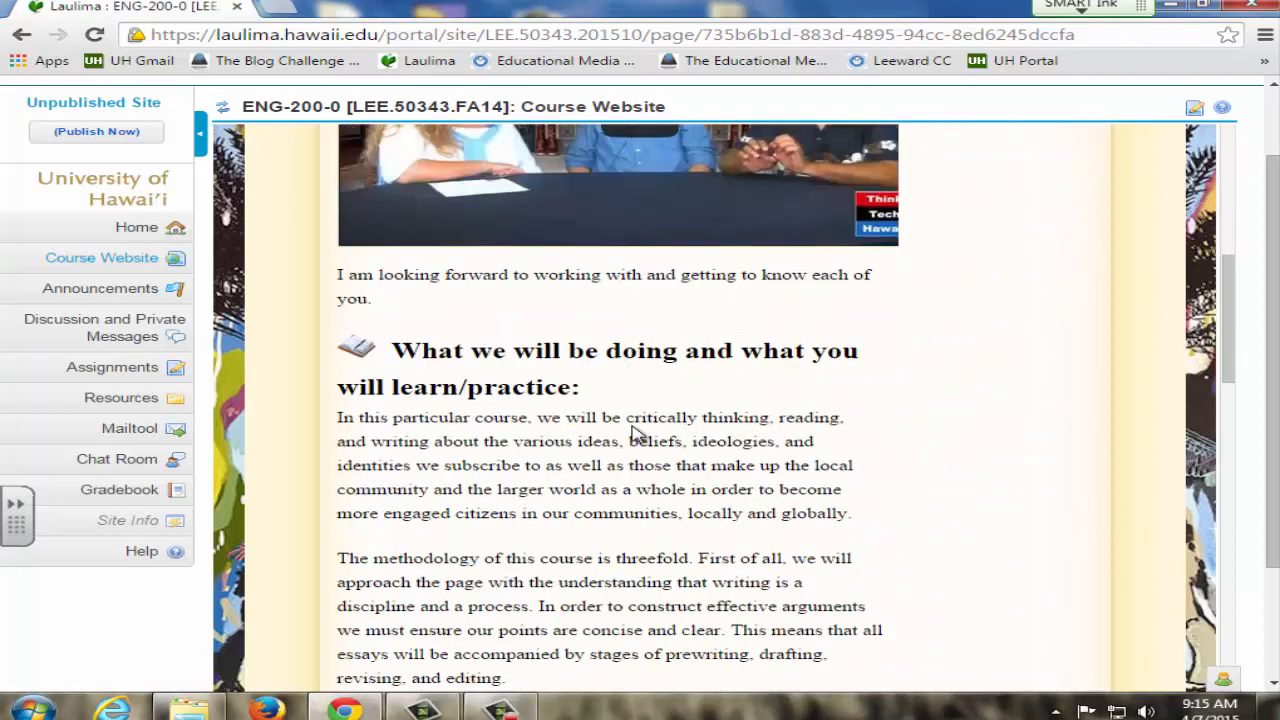
{"action": "scroll", "coordinate": [637, 432], "scroll_direction": "down", "scroll_amount": 2}
{"action": "scroll", "coordinate": [638, 433], "scroll_direction": "down", "scroll_amount": 4}
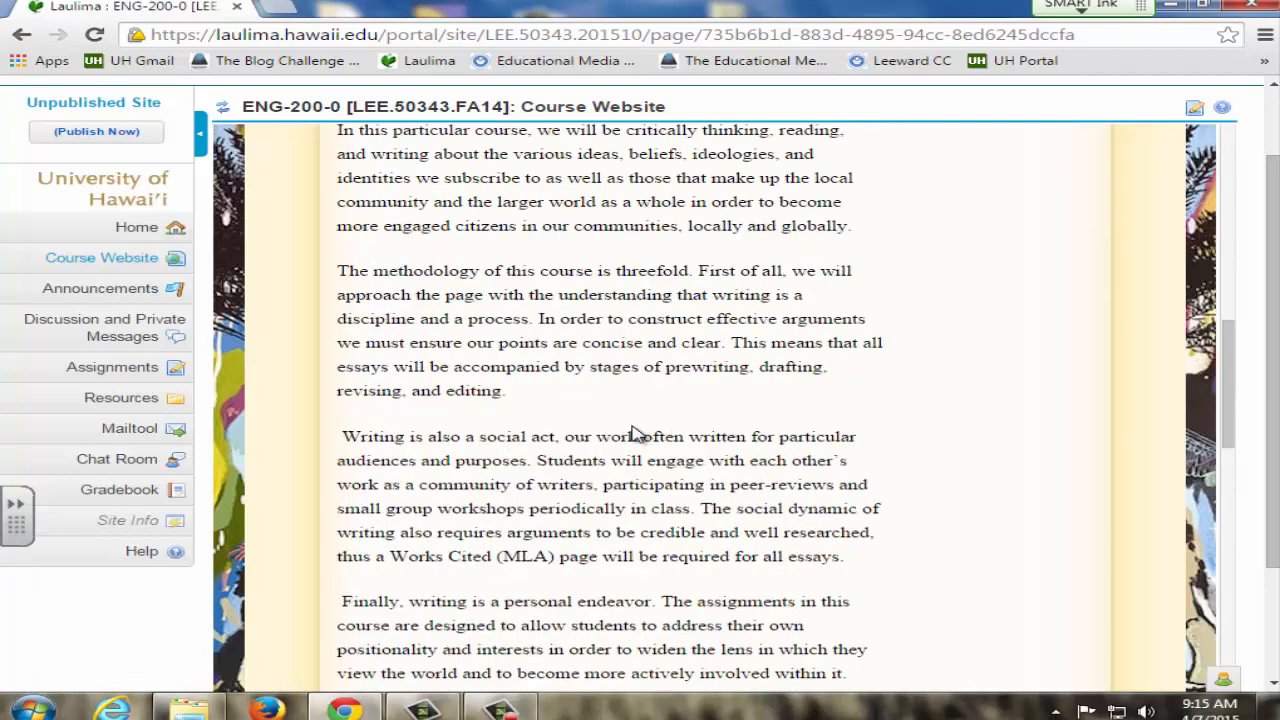
{"action": "scroll", "coordinate": [638, 433], "scroll_direction": "down", "scroll_amount": 4}
{"action": "scroll", "coordinate": [638, 433], "scroll_direction": "down", "scroll_amount": 4}
{"action": "scroll", "coordinate": [638, 433], "scroll_direction": "down", "scroll_amount": 2}
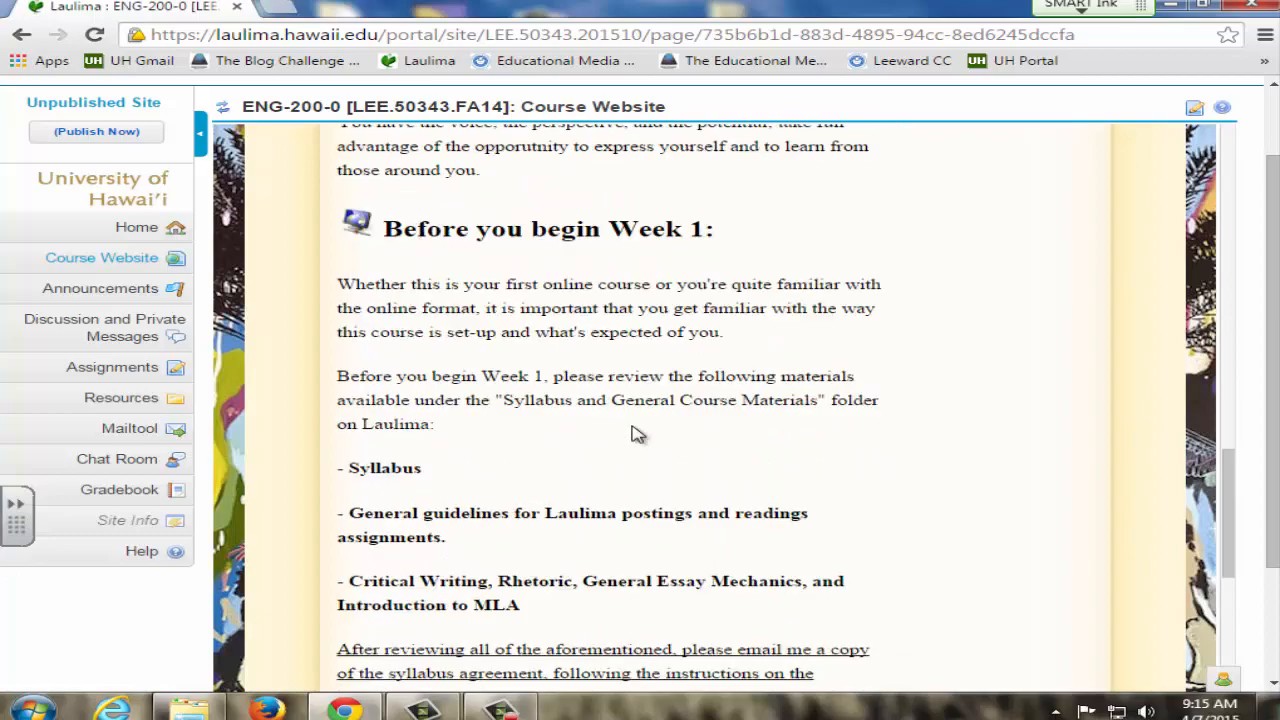
{"action": "scroll", "coordinate": [638, 433], "scroll_direction": "up", "scroll_amount": 4}
{"action": "scroll", "coordinate": [638, 433], "scroll_direction": "up", "scroll_amount": 2}
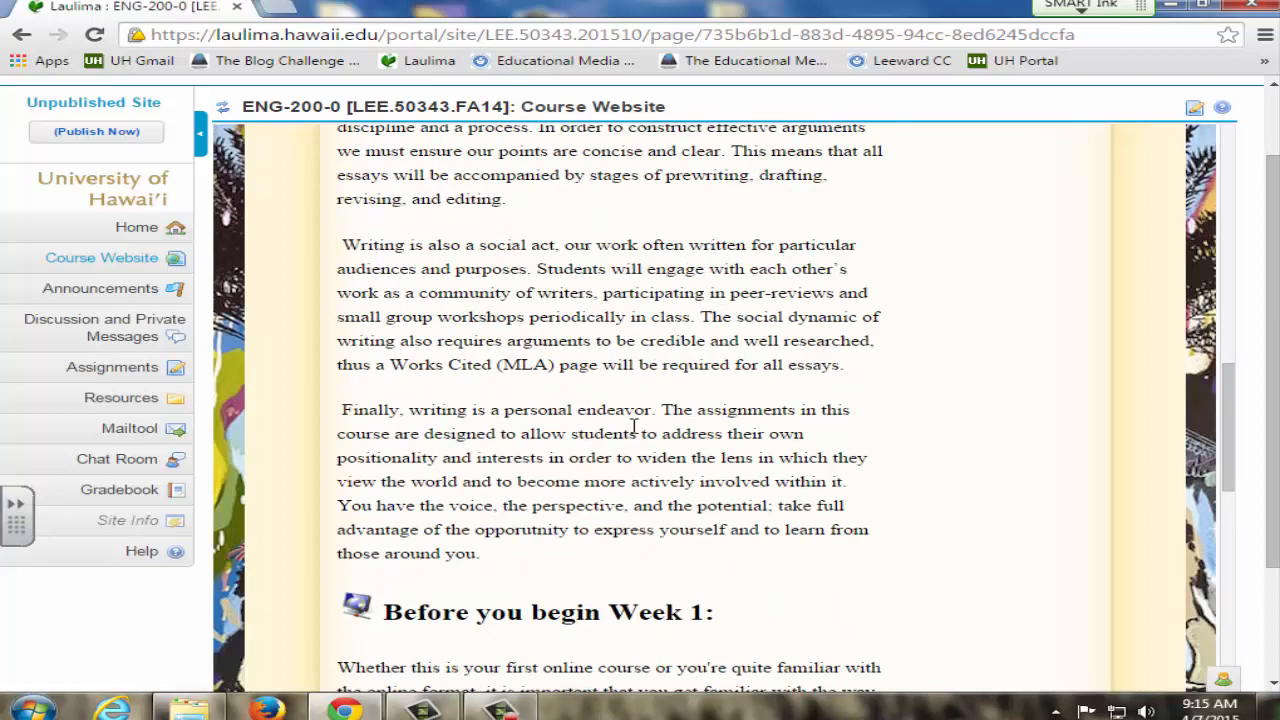
{"action": "scroll", "coordinate": [638, 433], "scroll_direction": "up", "scroll_amount": 3}
{"action": "scroll", "coordinate": [638, 433], "scroll_direction": "up", "scroll_amount": 4}
{"action": "scroll", "coordinate": [638, 433], "scroll_direction": "up", "scroll_amount": 4}
{"action": "scroll", "coordinate": [638, 433], "scroll_direction": "up", "scroll_amount": 4}
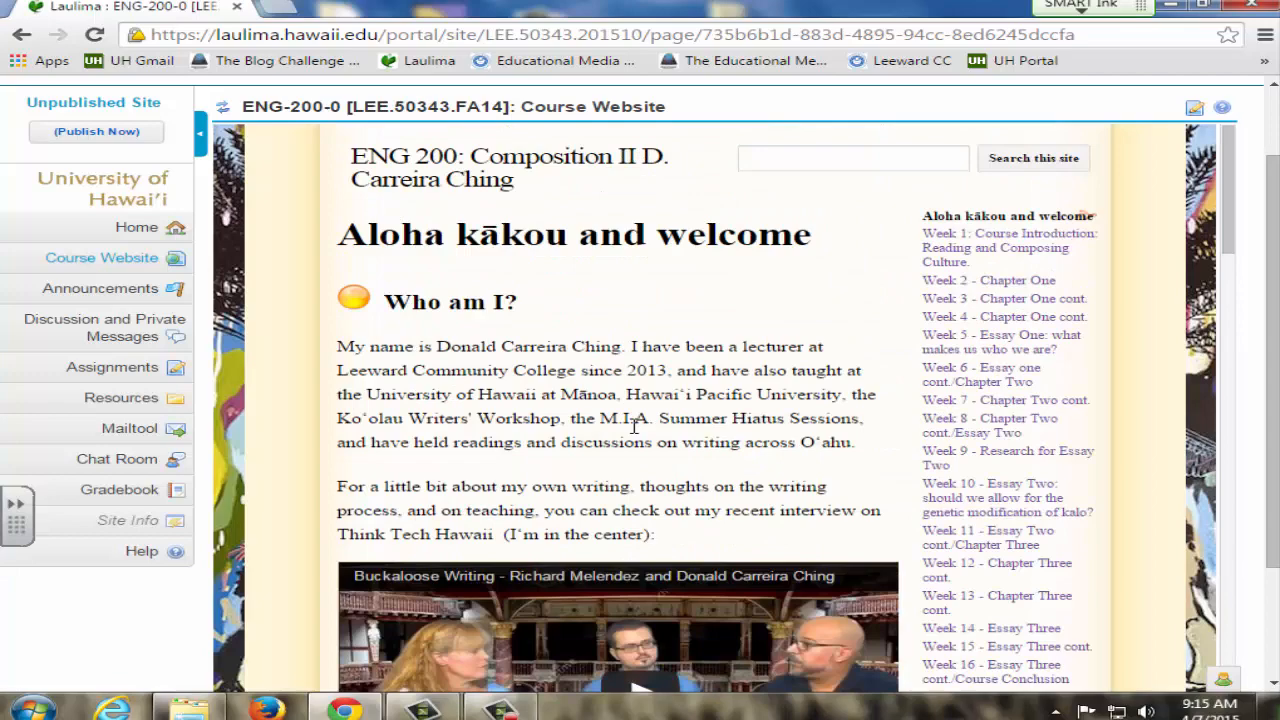
{"action": "scroll", "coordinate": [638, 433], "scroll_direction": "down", "scroll_amount": 2}
{"action": "scroll", "coordinate": [638, 433], "scroll_direction": "up", "scroll_amount": 3}
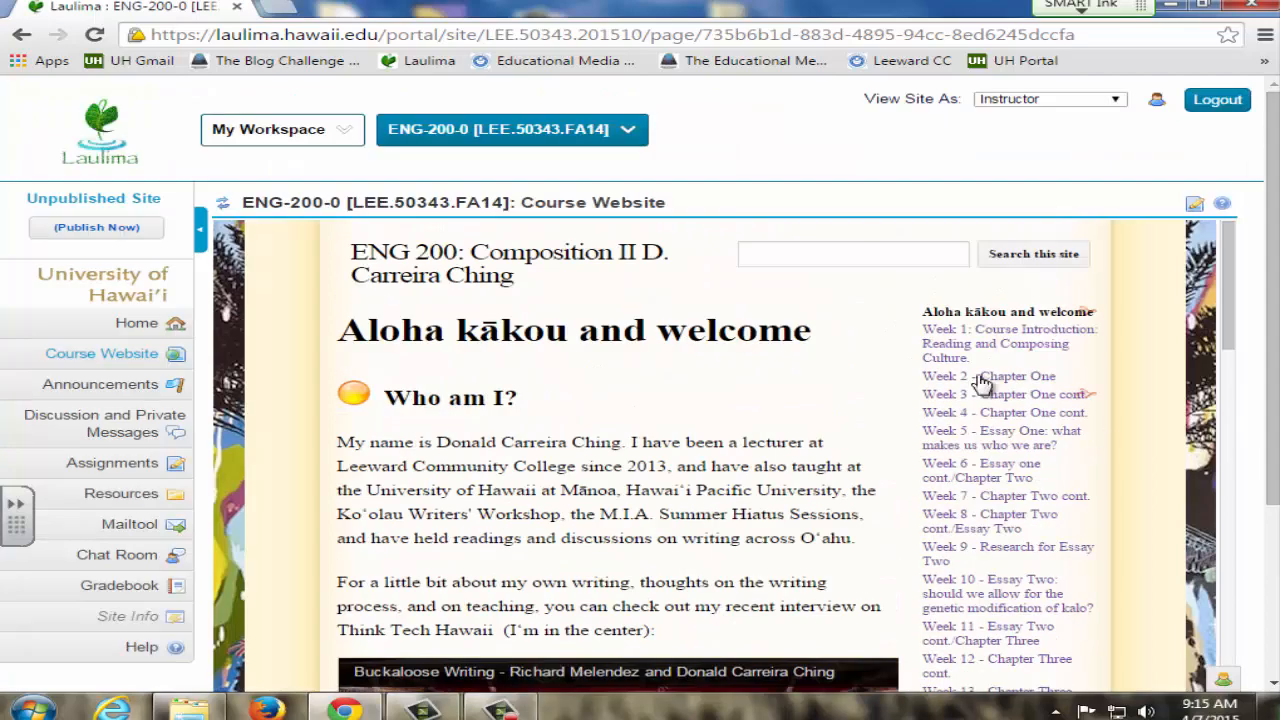
Bring up the Week 1 introduction page on Reading and Composing Culture.
{"action": "left_click", "coordinate": [996, 344]}
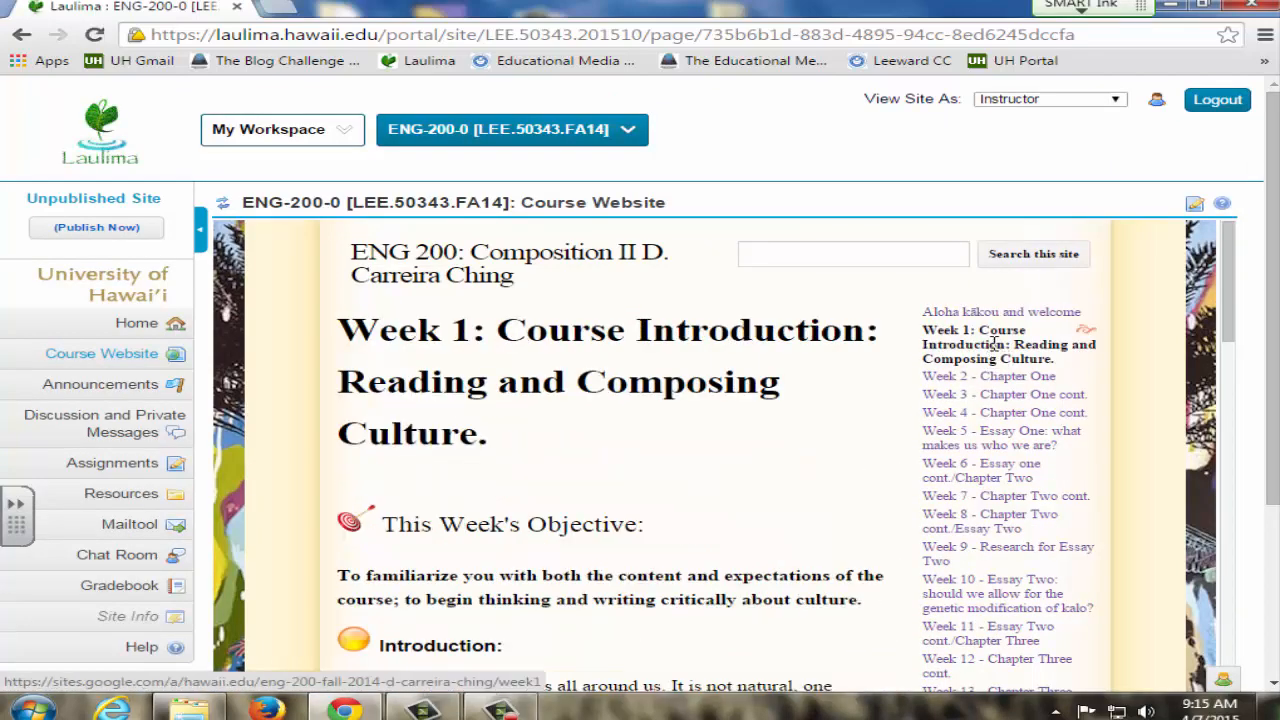
{"action": "scroll", "coordinate": [820, 508], "scroll_direction": "down", "scroll_amount": 1}
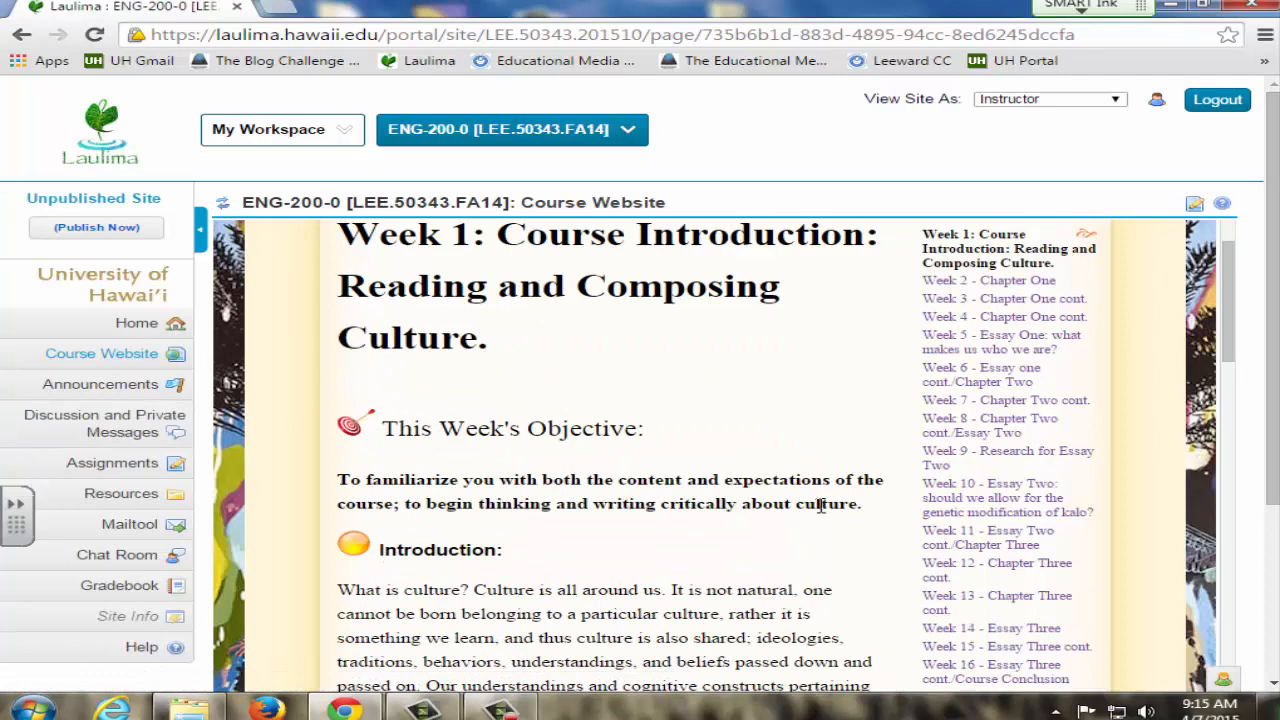
{"action": "scroll", "coordinate": [820, 505], "scroll_direction": "down", "scroll_amount": 1}
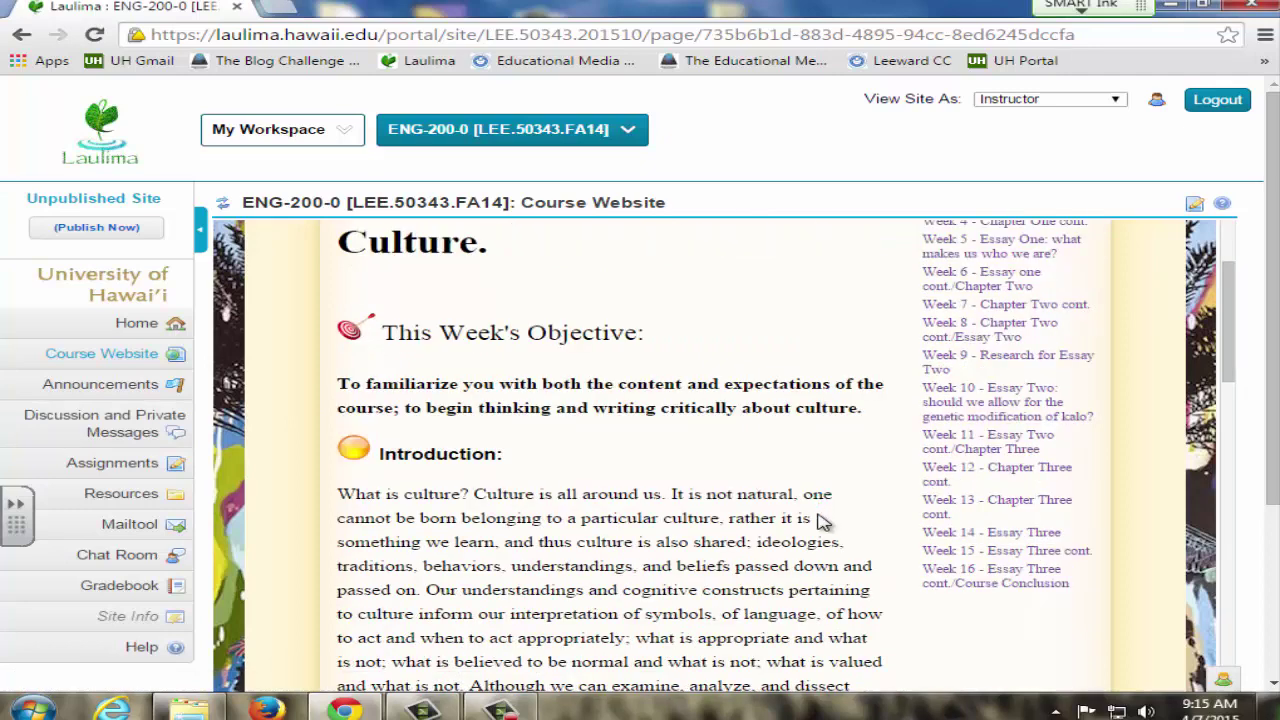
{"action": "scroll", "coordinate": [822, 521], "scroll_direction": "down", "scroll_amount": 2}
{"action": "scroll", "coordinate": [822, 521], "scroll_direction": "down", "scroll_amount": 1}
{"action": "scroll", "coordinate": [822, 521], "scroll_direction": "down", "scroll_amount": 1}
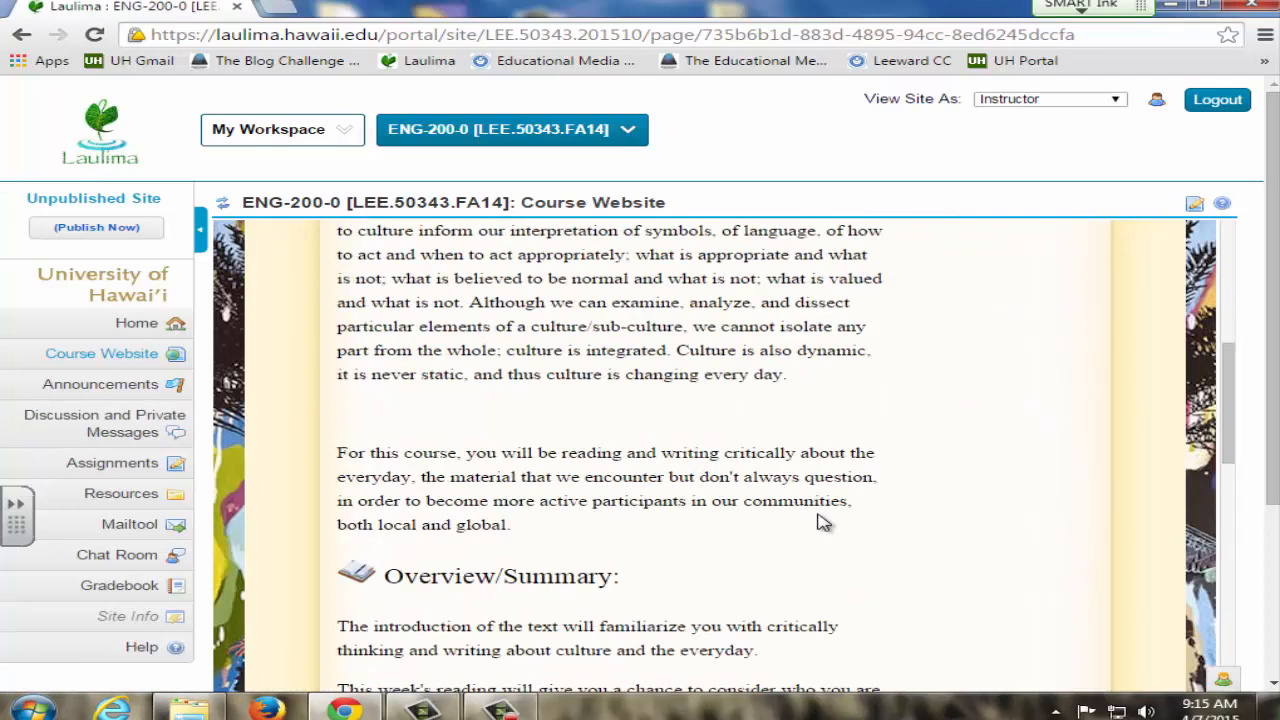
{"action": "scroll", "coordinate": [822, 521], "scroll_direction": "down", "scroll_amount": 1}
{"action": "scroll", "coordinate": [822, 515], "scroll_direction": "down", "scroll_amount": 2}
{"action": "scroll", "coordinate": [822, 521], "scroll_direction": "down", "scroll_amount": 2}
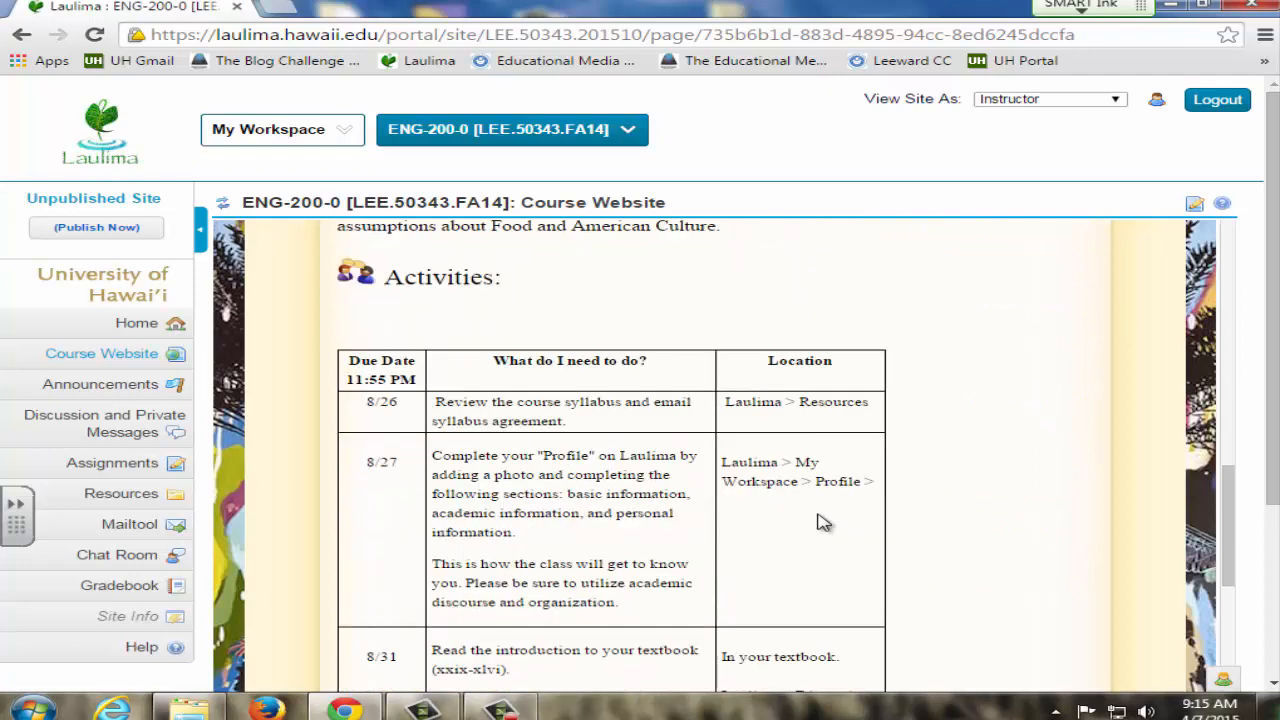
{"action": "scroll", "coordinate": [822, 521], "scroll_direction": "down", "scroll_amount": 1}
{"action": "scroll", "coordinate": [822, 521], "scroll_direction": "down", "scroll_amount": 3}
{"action": "scroll", "coordinate": [822, 521], "scroll_direction": "down", "scroll_amount": 1}
{"action": "scroll", "coordinate": [822, 521], "scroll_direction": "down", "scroll_amount": 1}
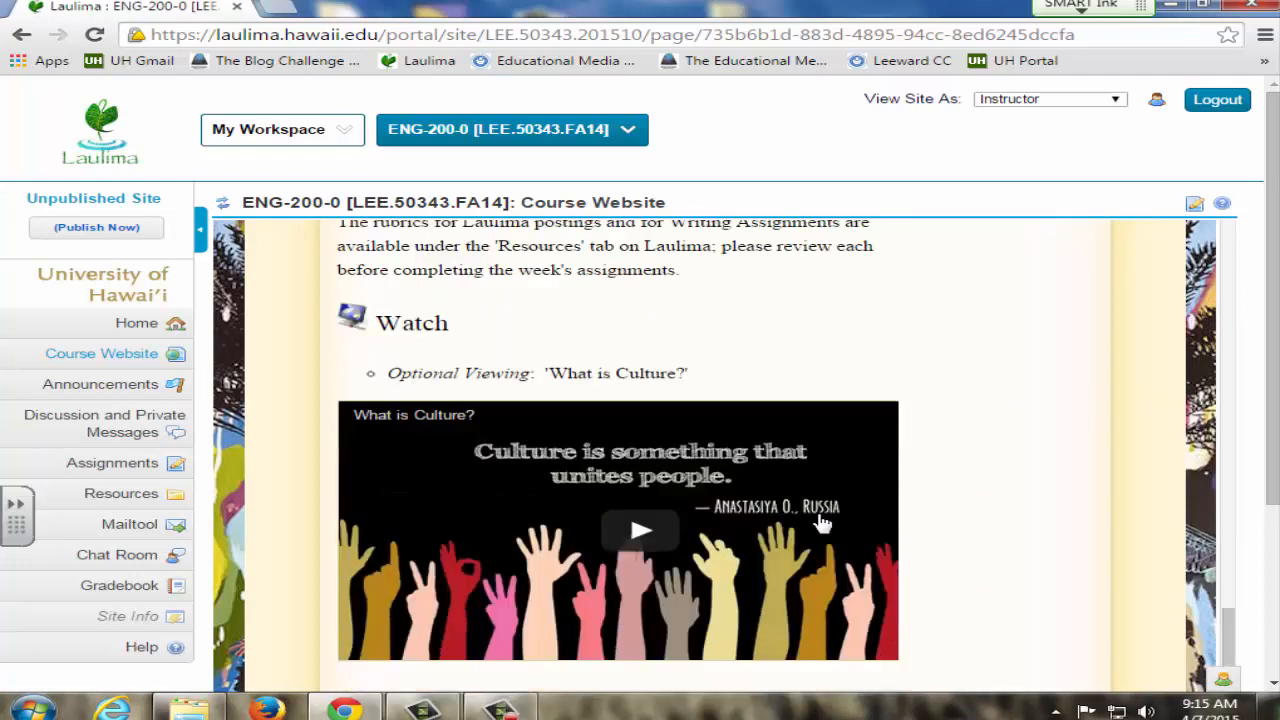
{"action": "scroll", "coordinate": [822, 521], "scroll_direction": "down", "scroll_amount": 1}
{"action": "scroll", "coordinate": [822, 521], "scroll_direction": "down", "scroll_amount": 1}
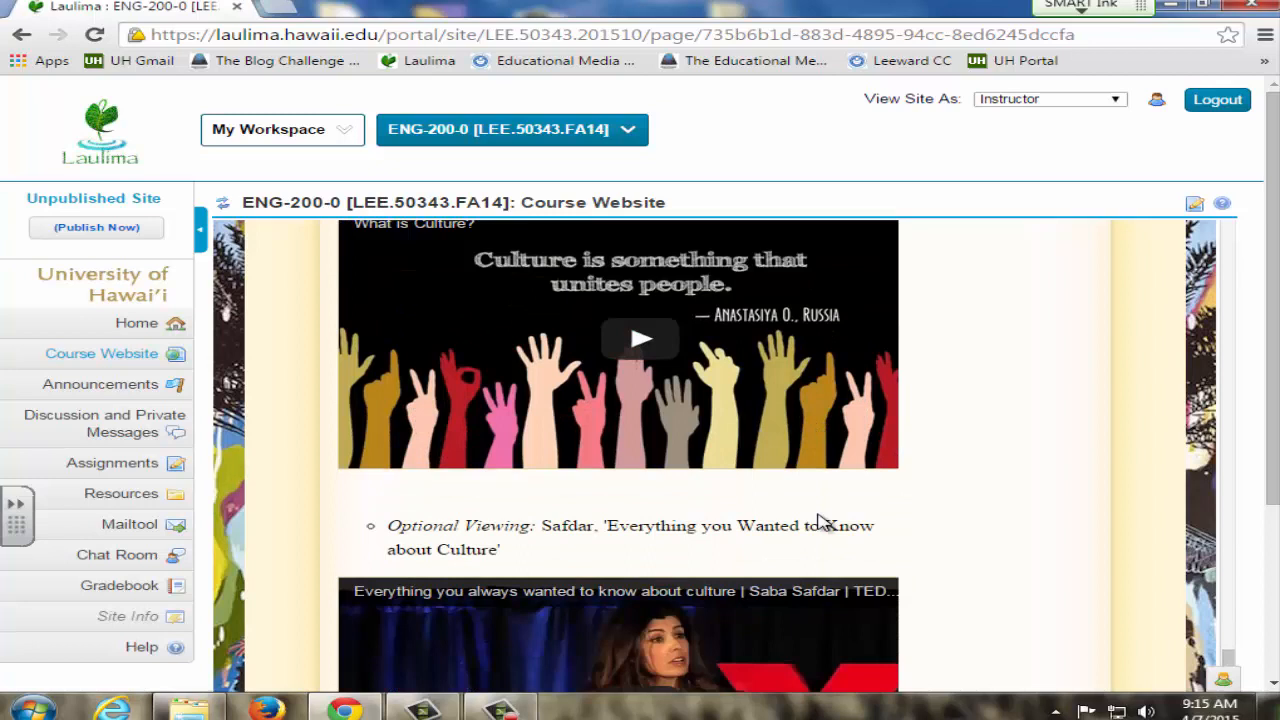
Go into the Class Discussions forum and bring up Laulima Posting #1, due 8/31.
{"action": "left_click", "coordinate": [58, 420]}
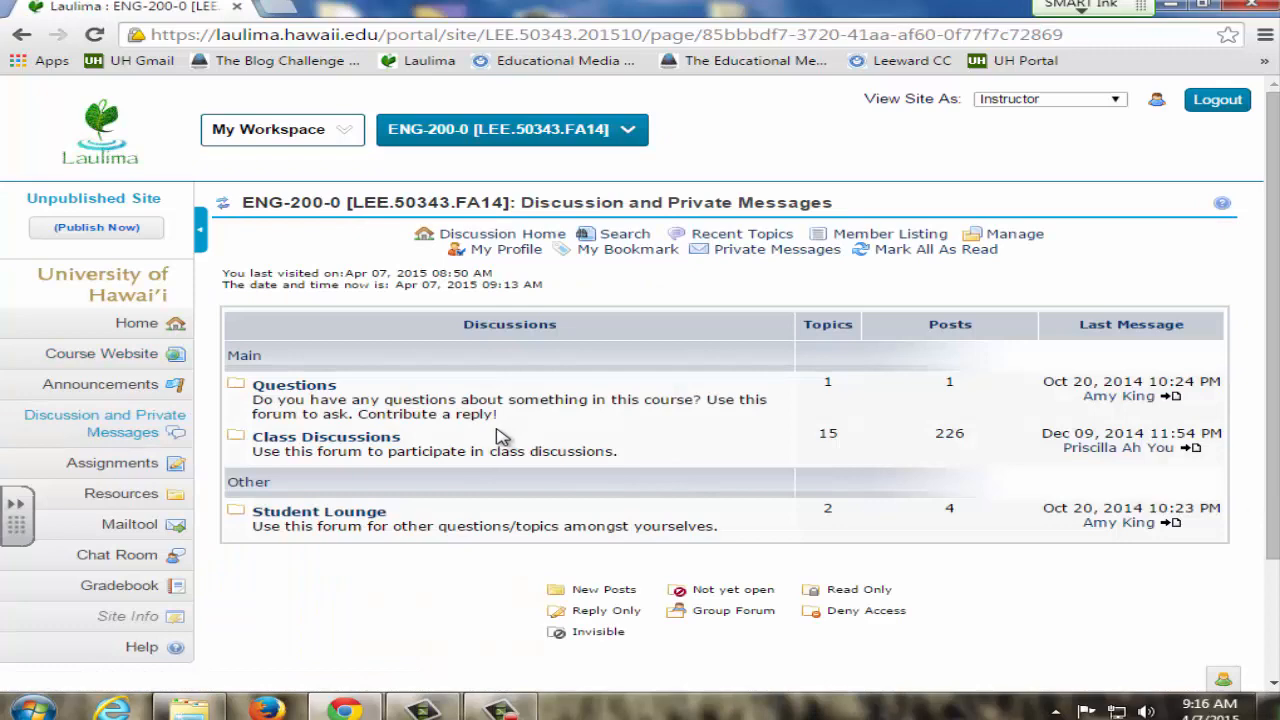
{"action": "left_click", "coordinate": [326, 437]}
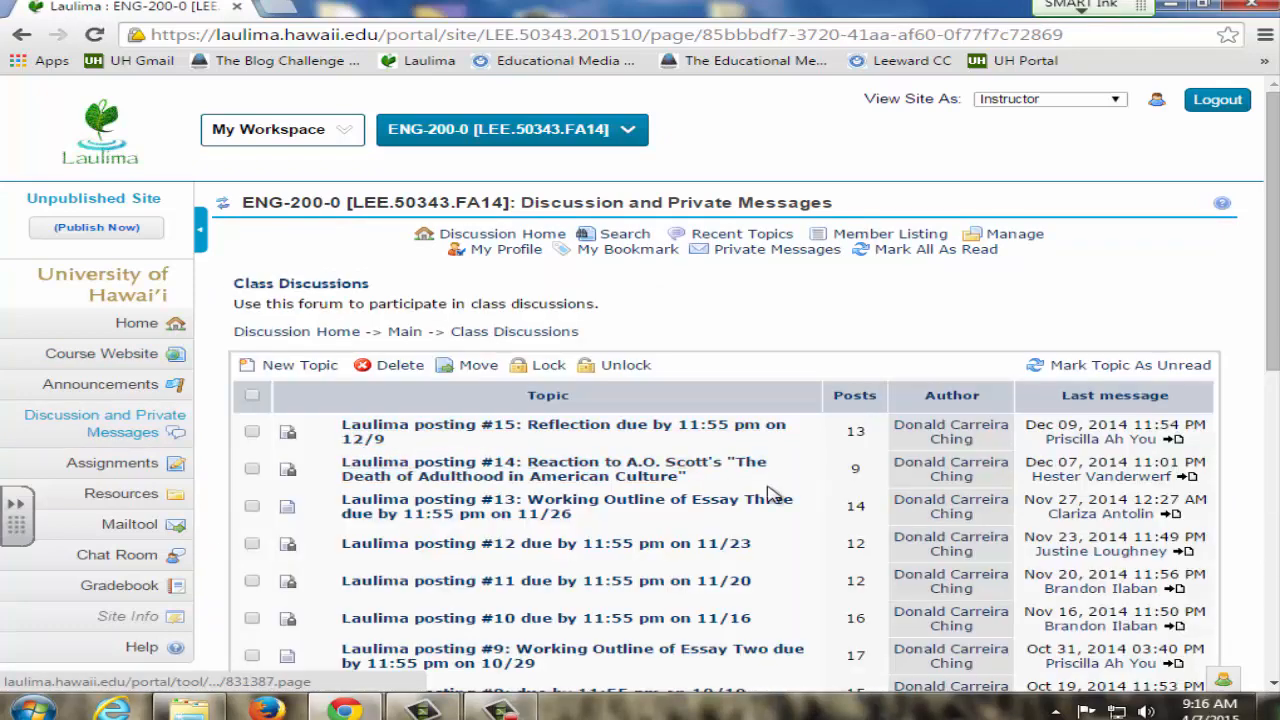
{"action": "scroll", "coordinate": [786, 492], "scroll_direction": "down", "scroll_amount": 1}
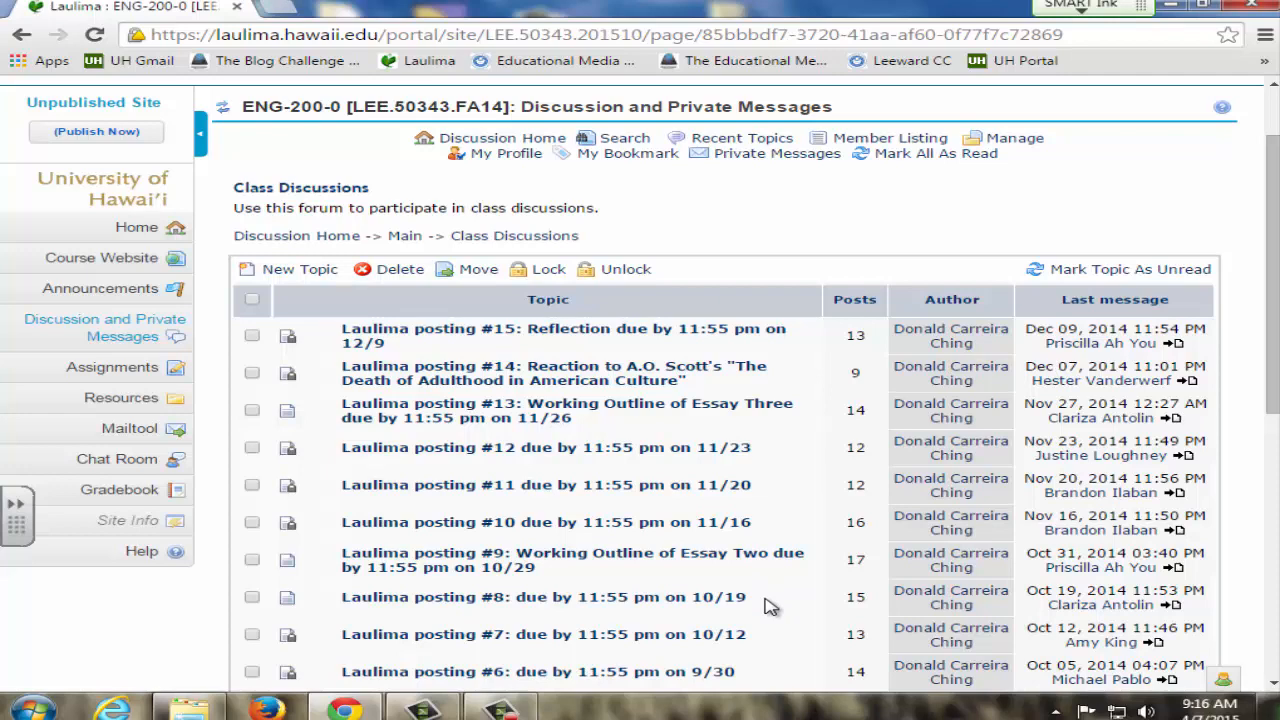
{"action": "scroll", "coordinate": [770, 606], "scroll_direction": "down", "scroll_amount": 1}
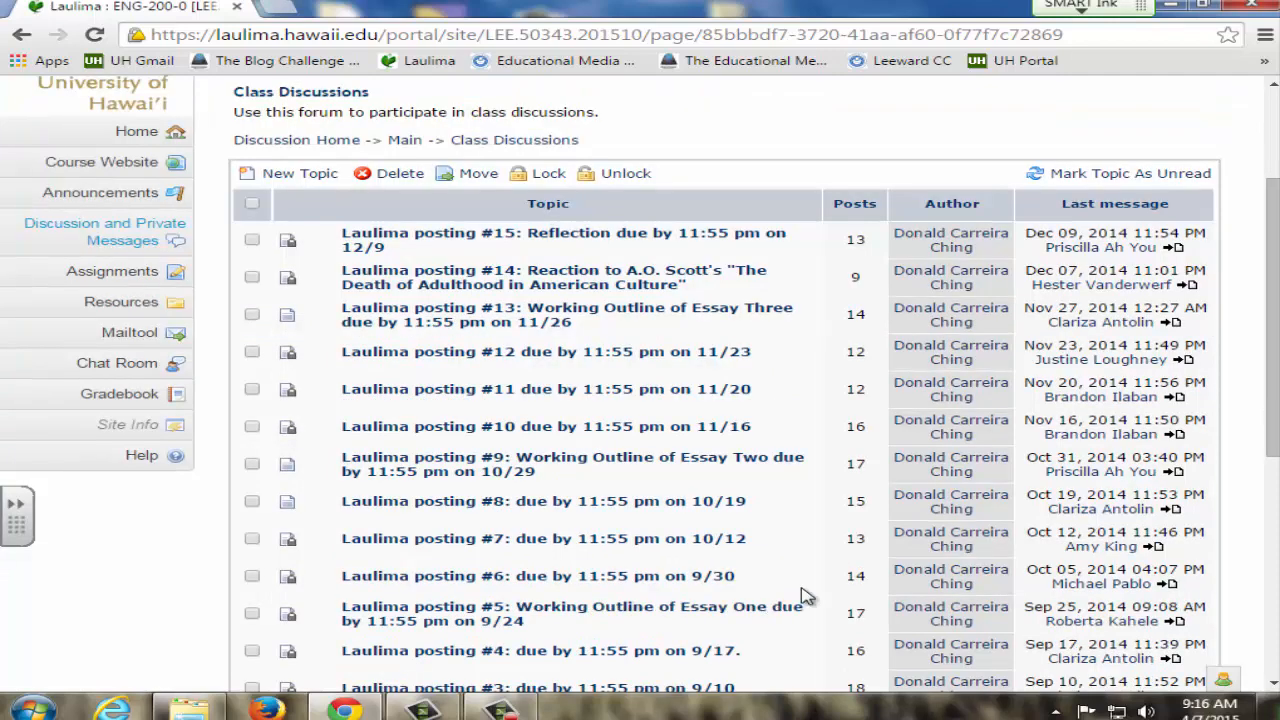
{"action": "scroll", "coordinate": [808, 596], "scroll_direction": "down", "scroll_amount": 3}
{"action": "scroll", "coordinate": [808, 596], "scroll_direction": "down", "scroll_amount": 3}
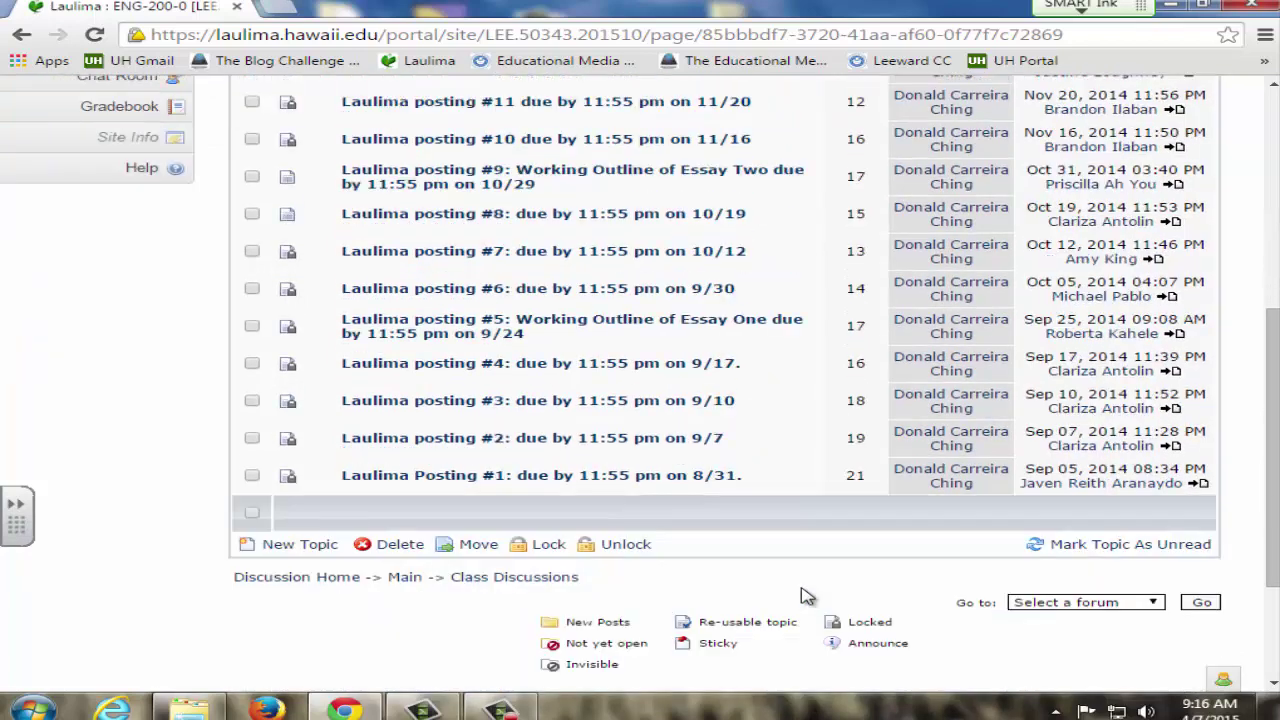
{"action": "left_click", "coordinate": [528, 483]}
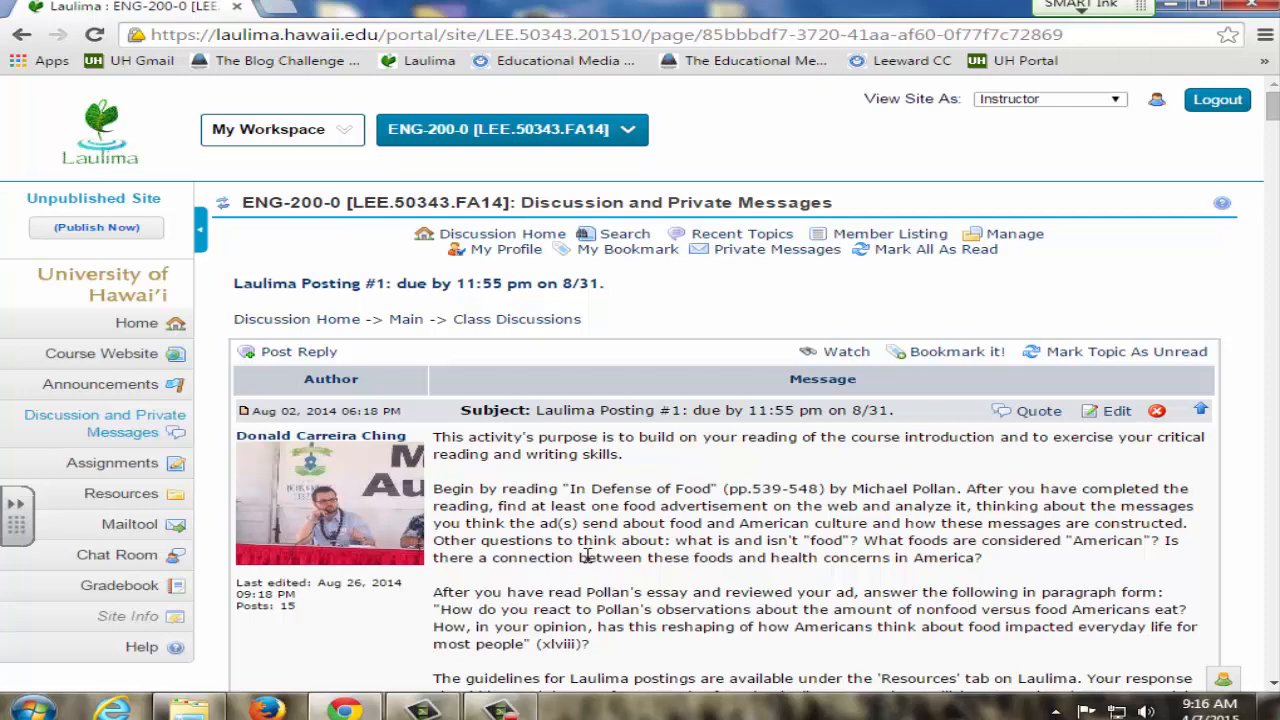
From the Class Discussions topic list, read the posting #10 thread and then the posting #13 thread.
{"action": "left_click", "coordinate": [485, 320]}
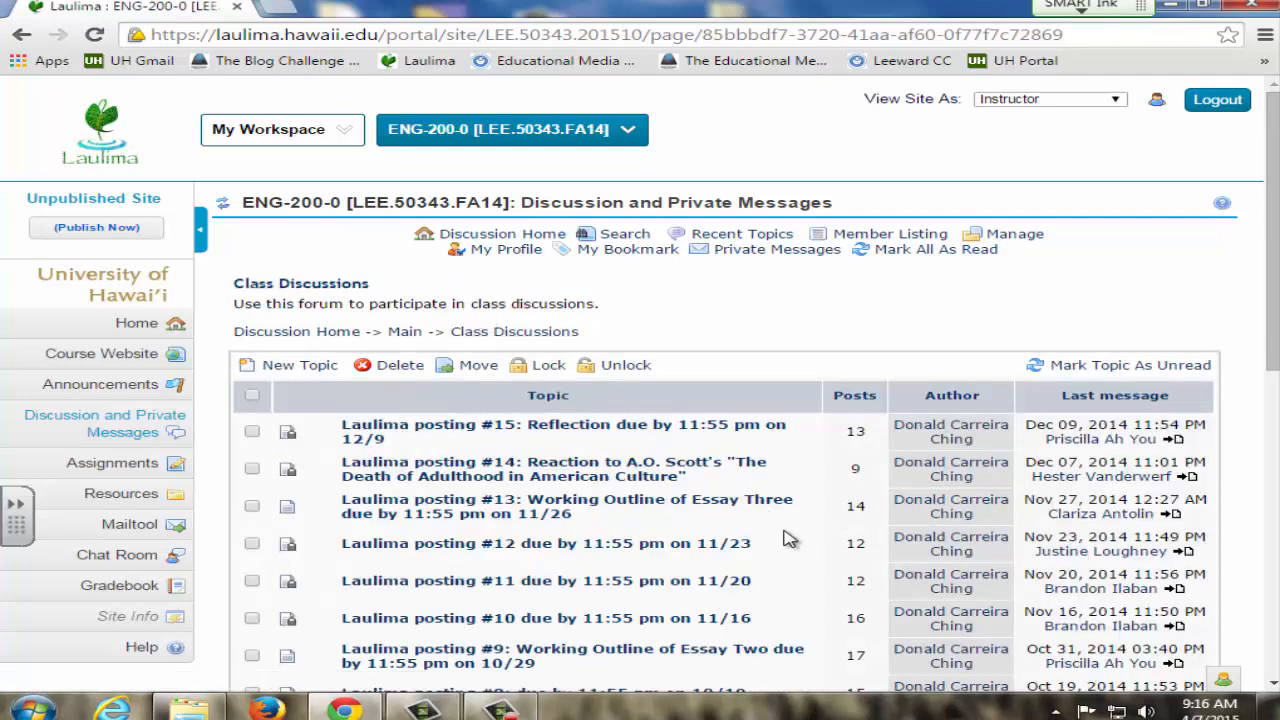
{"action": "left_click", "coordinate": [668, 620]}
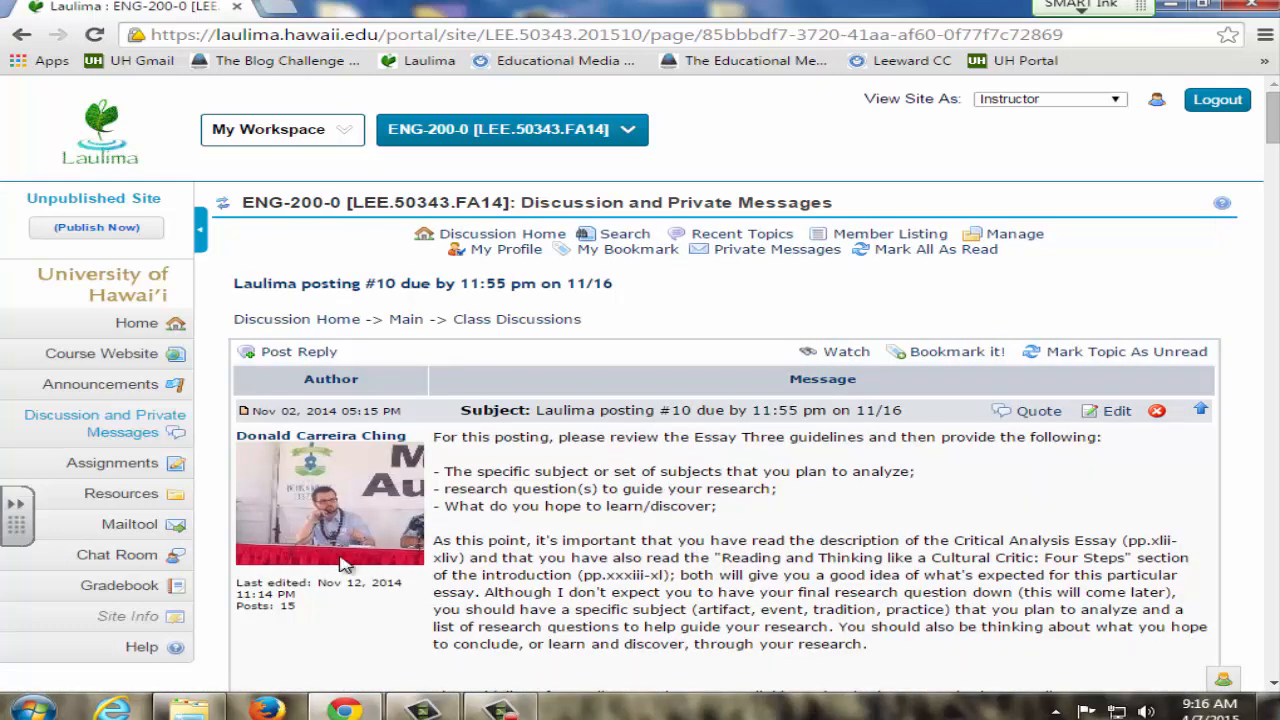
{"action": "scroll", "coordinate": [640, 520], "scroll_direction": "down", "scroll_amount": 1}
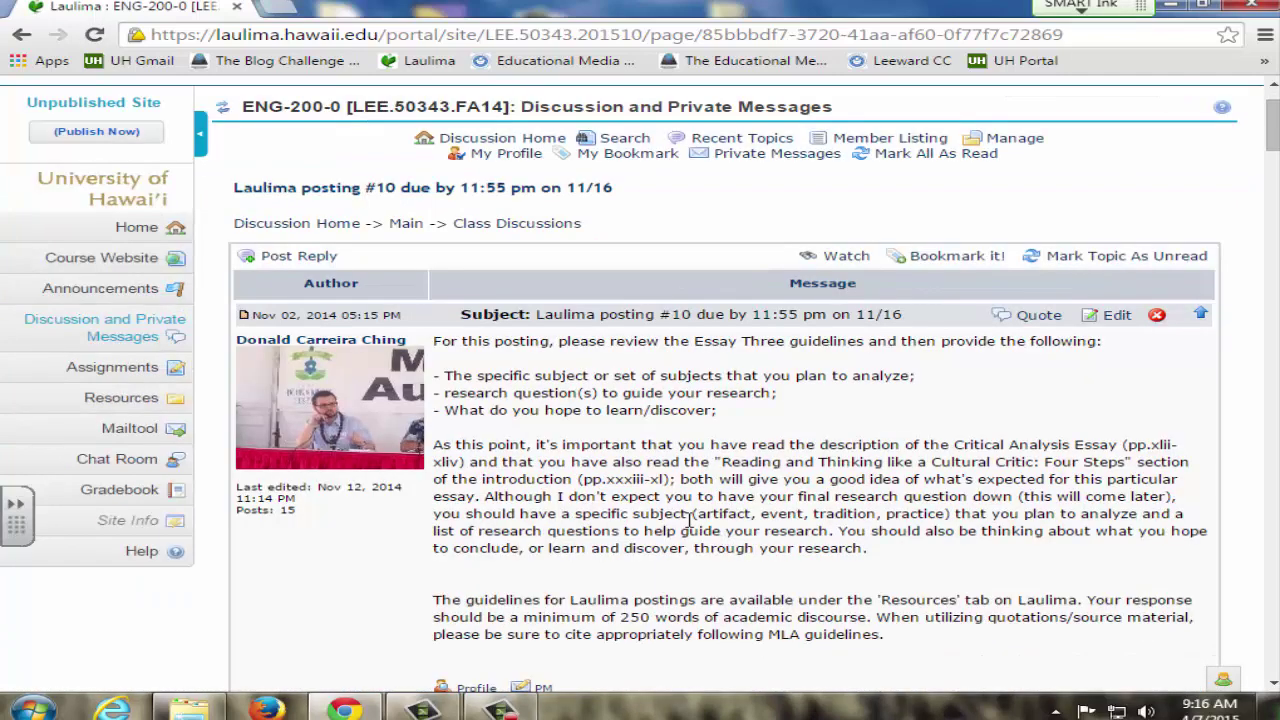
{"action": "left_click", "coordinate": [507, 228]}
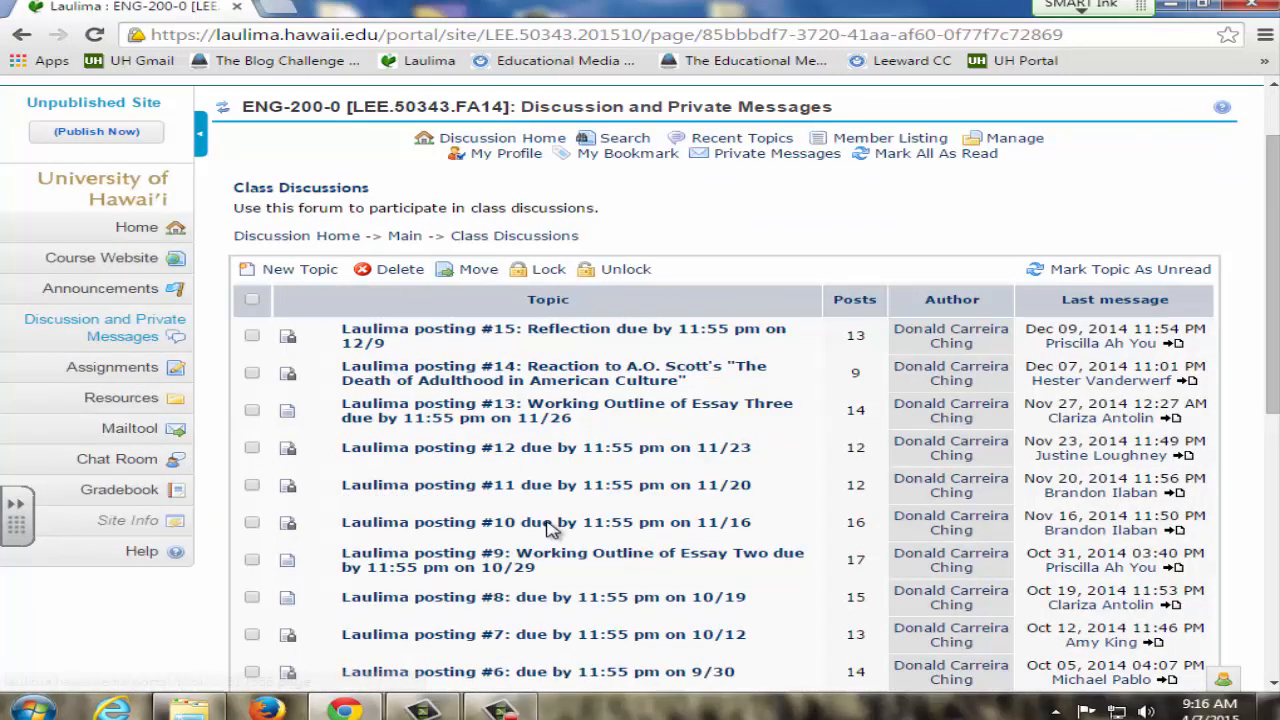
{"action": "left_click", "coordinate": [593, 410]}
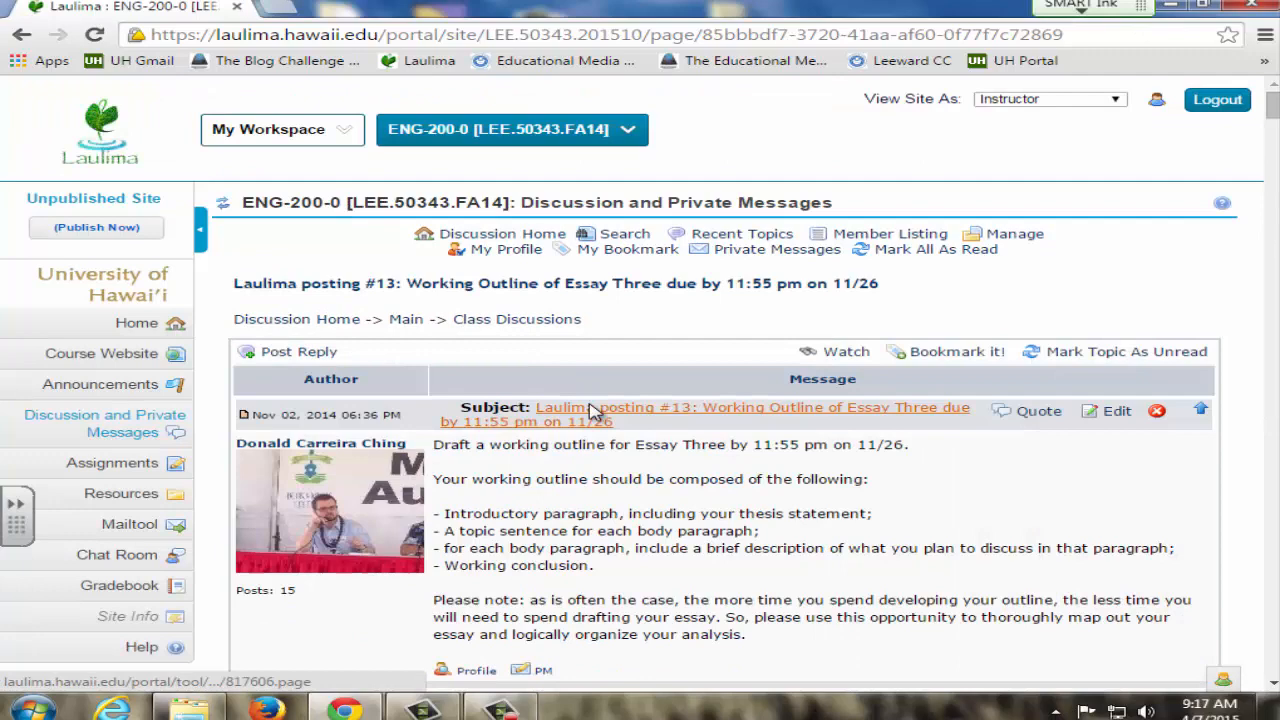
{"action": "scroll", "coordinate": [723, 478], "scroll_direction": "down", "scroll_amount": 2}
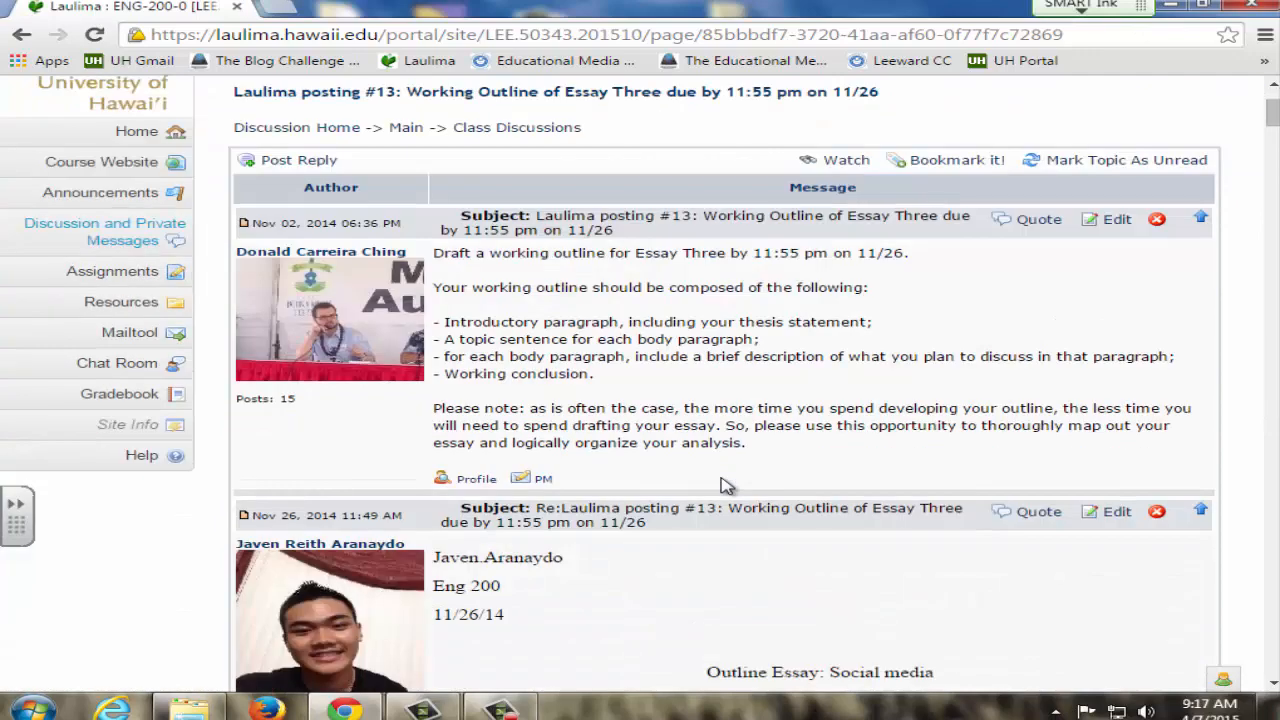
{"action": "scroll", "coordinate": [727, 485], "scroll_direction": "down", "scroll_amount": 3}
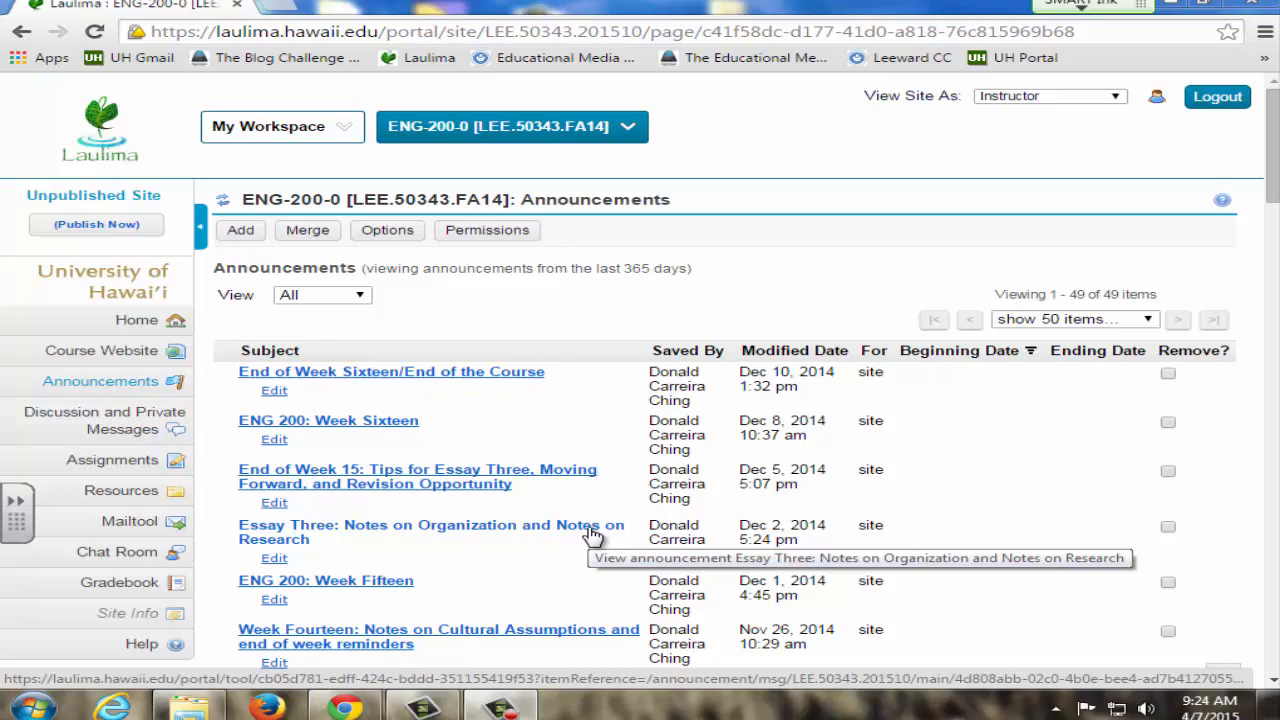
Glance at the private messages inbox, then return to the forum list with Questions, Class Discussions and Student Lounge.
{"action": "left_click", "coordinate": [120, 430]}
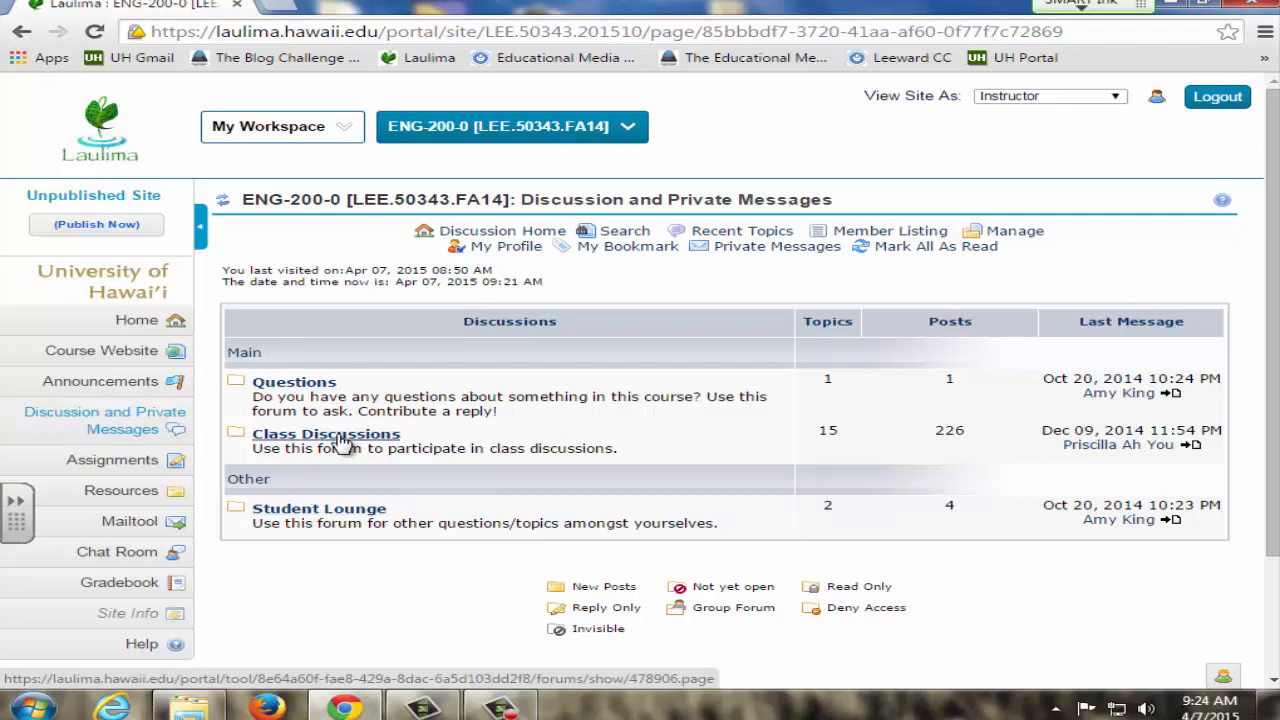
{"action": "left_click", "coordinate": [765, 246]}
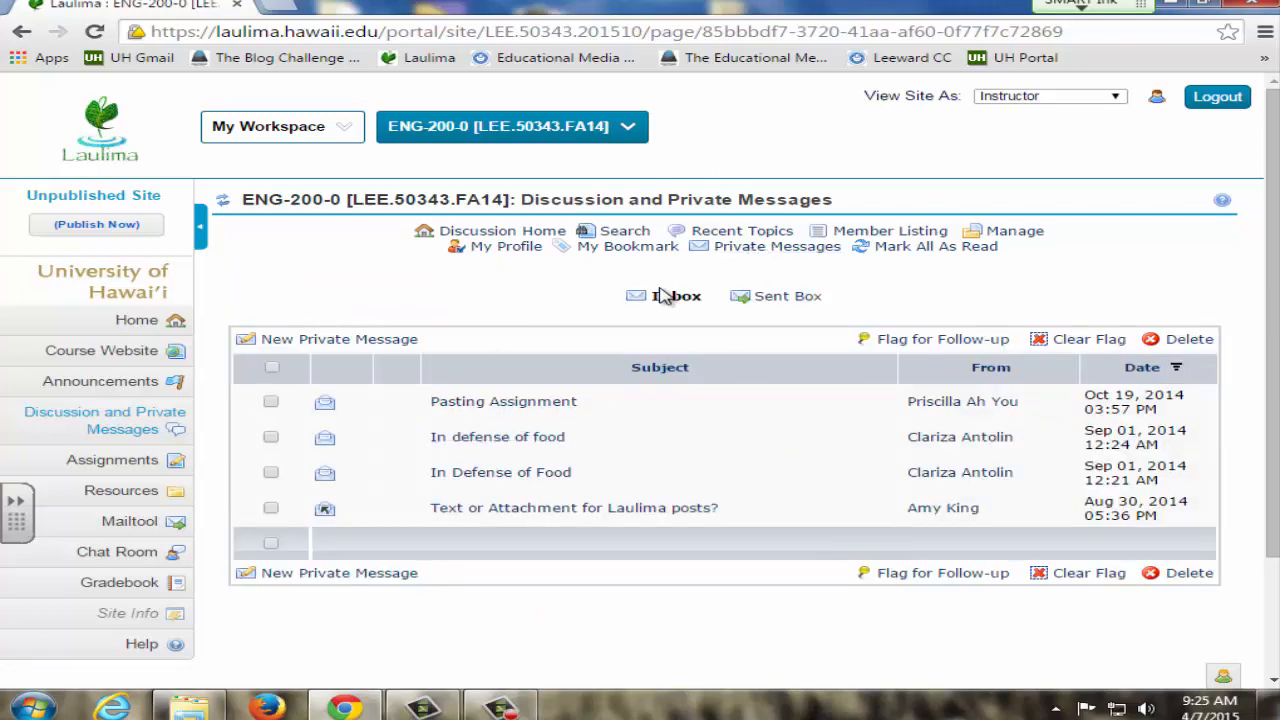
{"action": "left_click", "coordinate": [490, 233]}
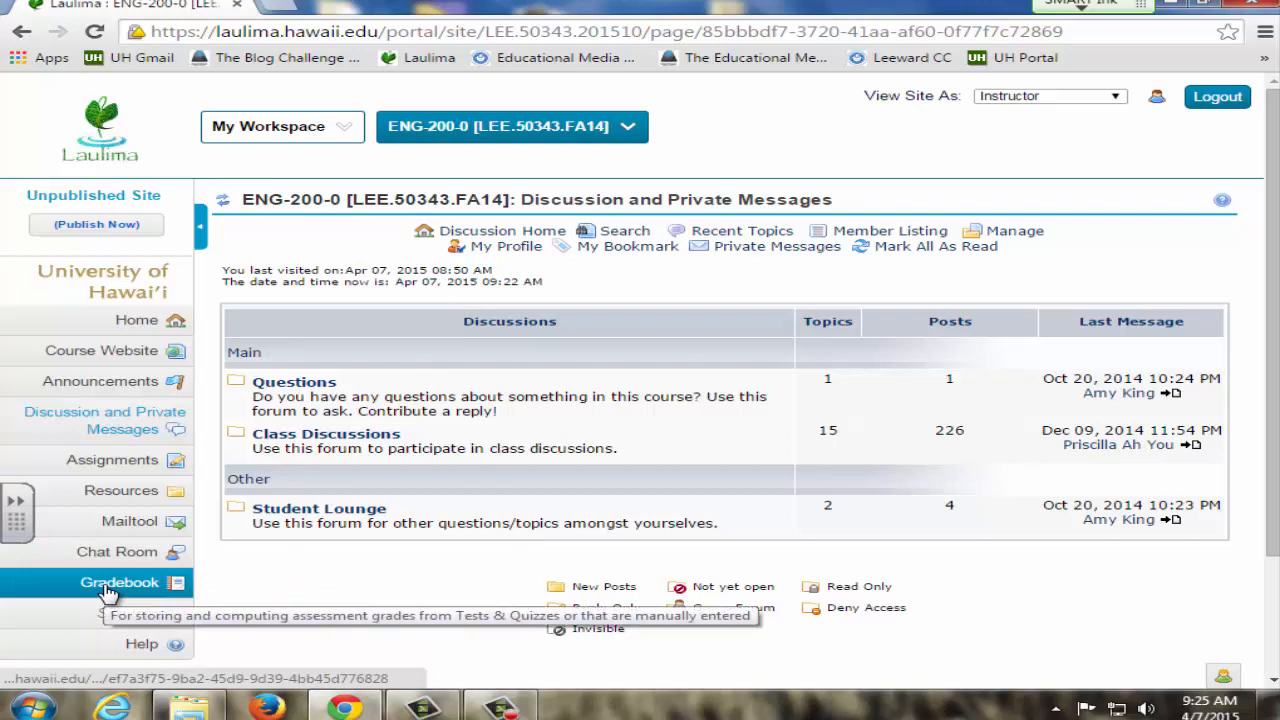
From the Assignments list, bring up one student's Essay Two first draft submission under Assignment #7 for grading.
{"action": "left_click", "coordinate": [140, 460]}
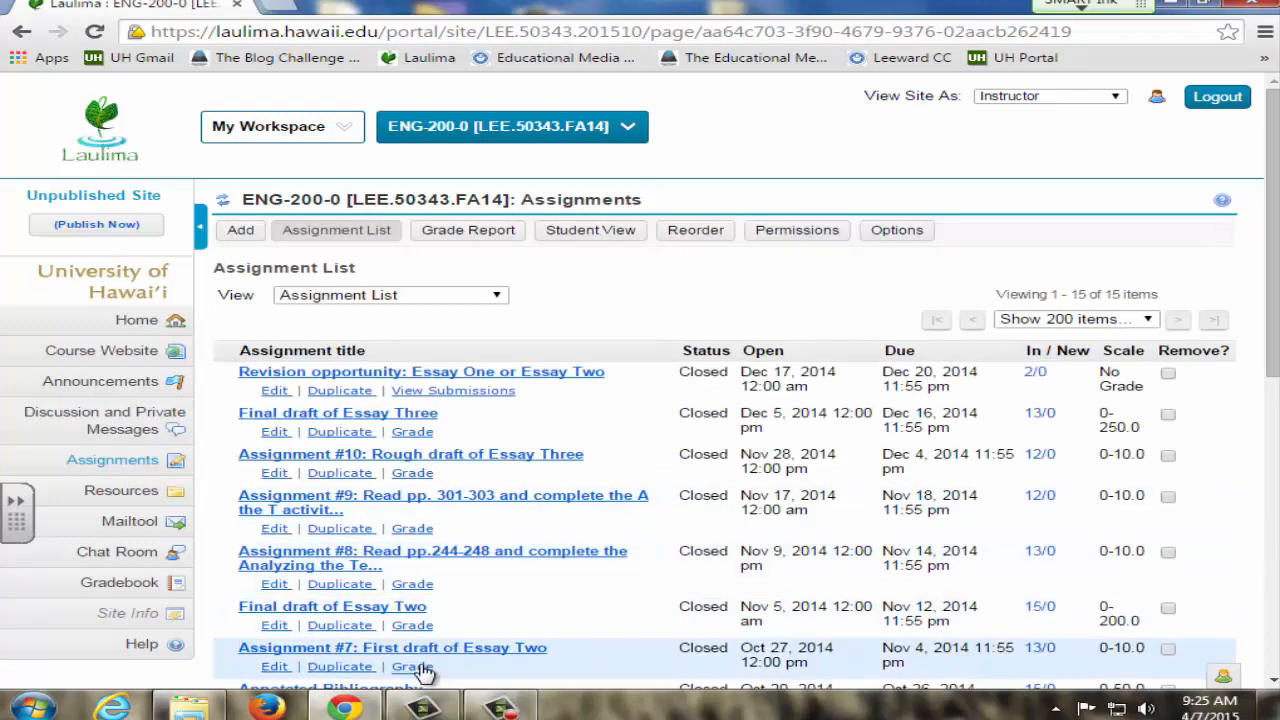
{"action": "left_click", "coordinate": [411, 667]}
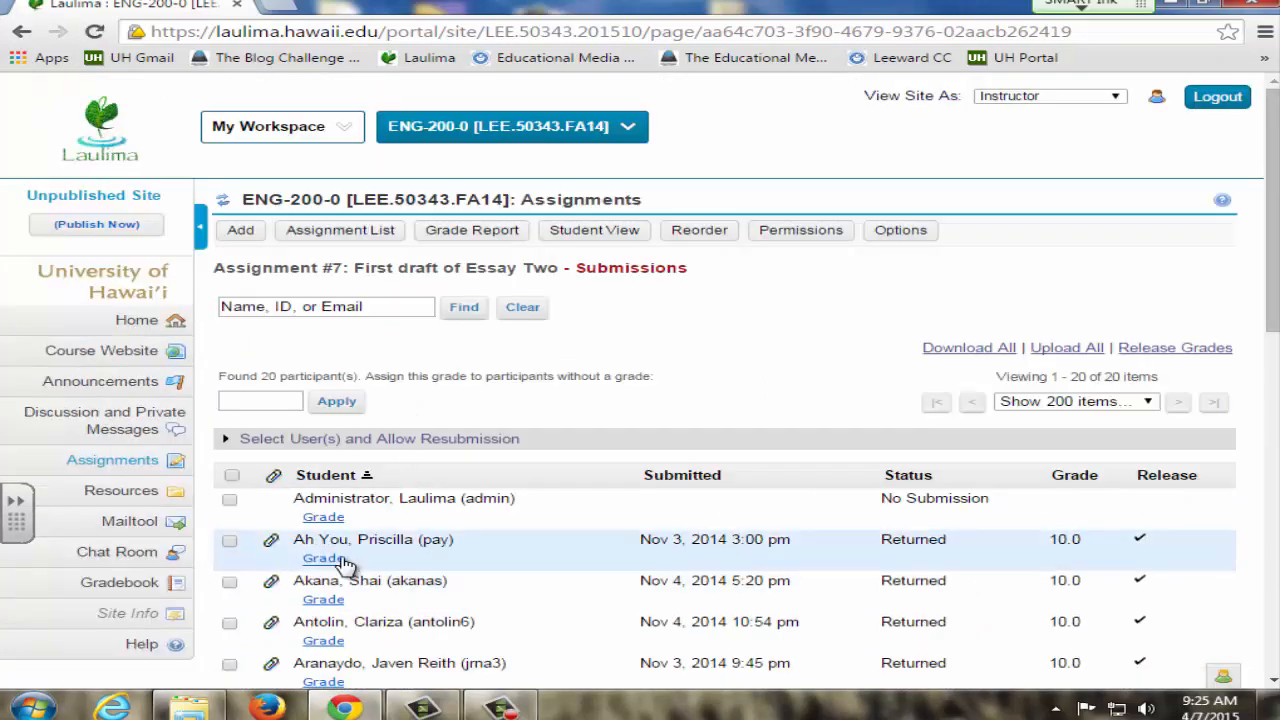
{"action": "left_click", "coordinate": [323, 554]}
{"action": "scroll", "coordinate": [988, 603], "scroll_direction": "down", "scroll_amount": 1}
{"action": "scroll", "coordinate": [988, 603], "scroll_direction": "down", "scroll_amount": 1}
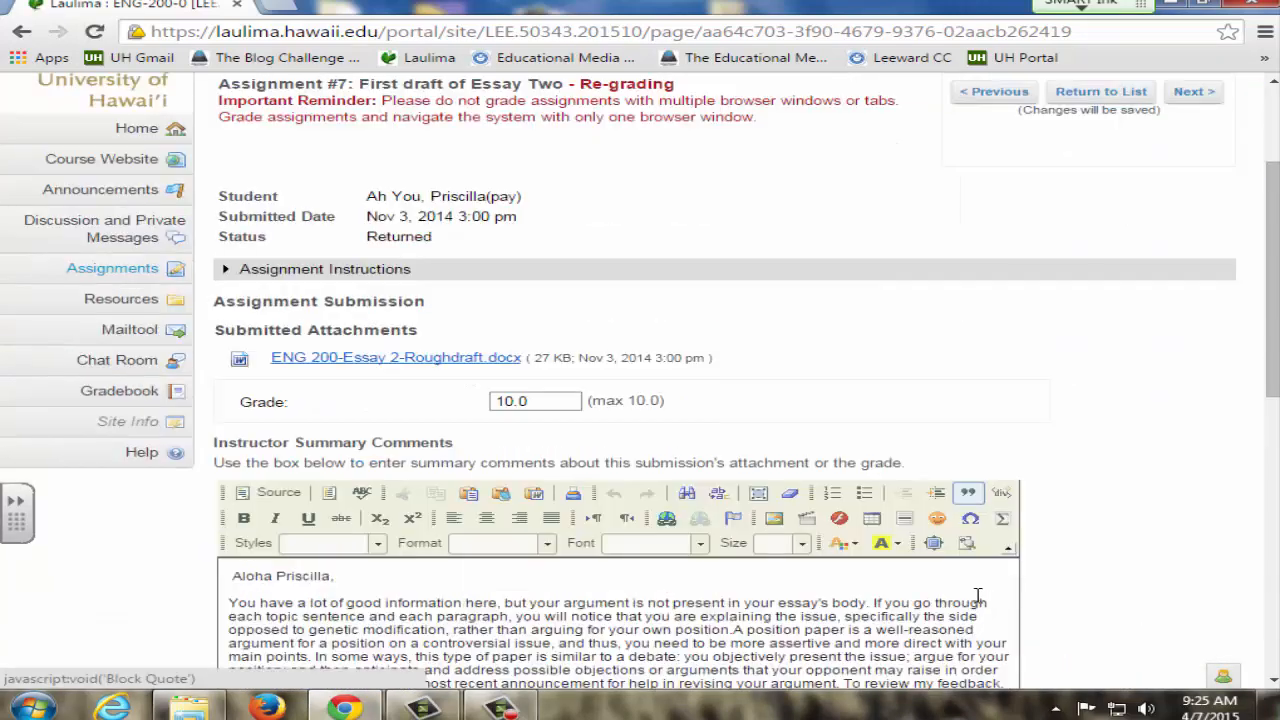
{"action": "scroll", "coordinate": [980, 600], "scroll_direction": "down", "scroll_amount": 1}
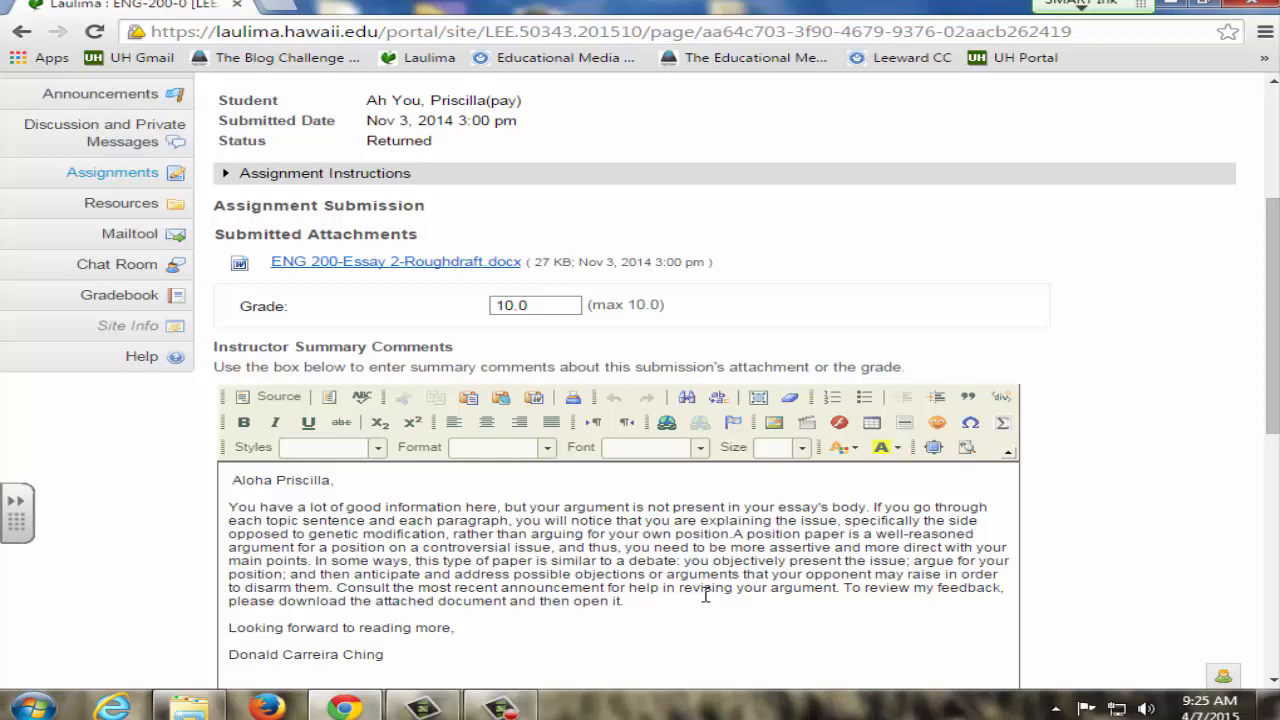
{"action": "scroll", "coordinate": [706, 597], "scroll_direction": "down", "scroll_amount": 1}
{"action": "scroll", "coordinate": [706, 597], "scroll_direction": "down", "scroll_amount": 1}
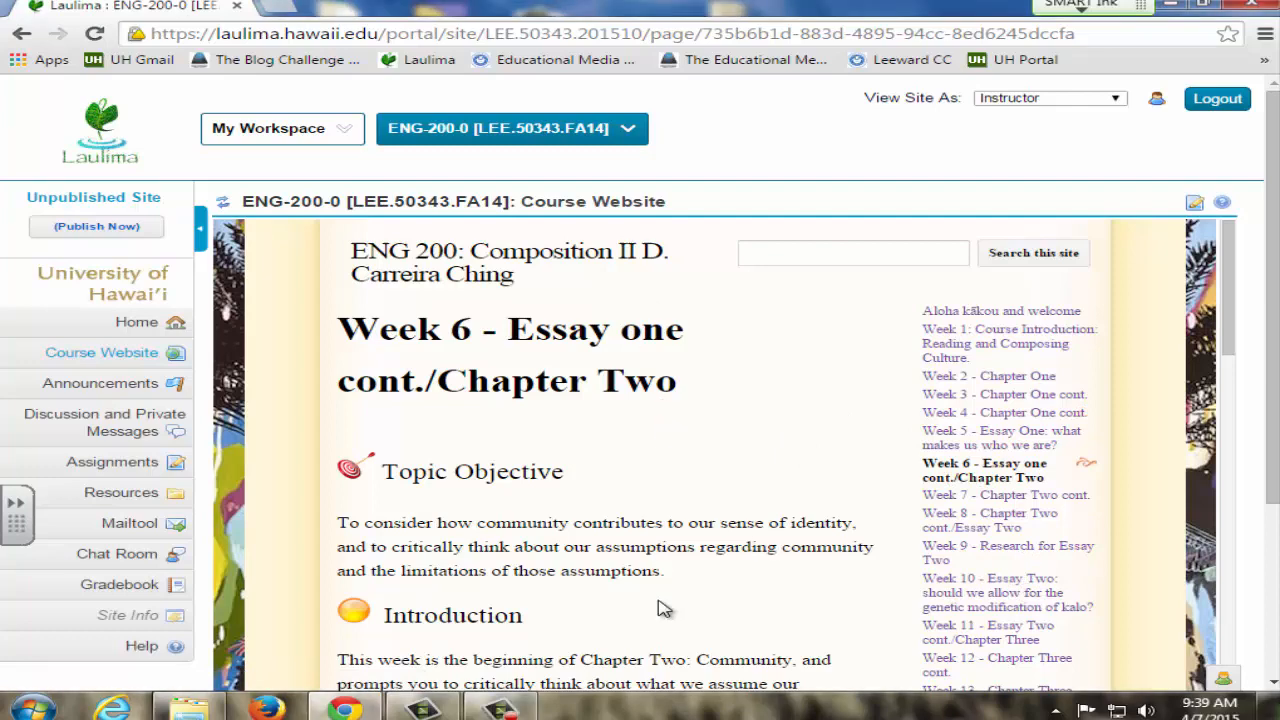
{"action": "scroll", "coordinate": [665, 608], "scroll_direction": "down", "scroll_amount": 2}
{"action": "scroll", "coordinate": [662, 604], "scroll_direction": "down", "scroll_amount": 1}
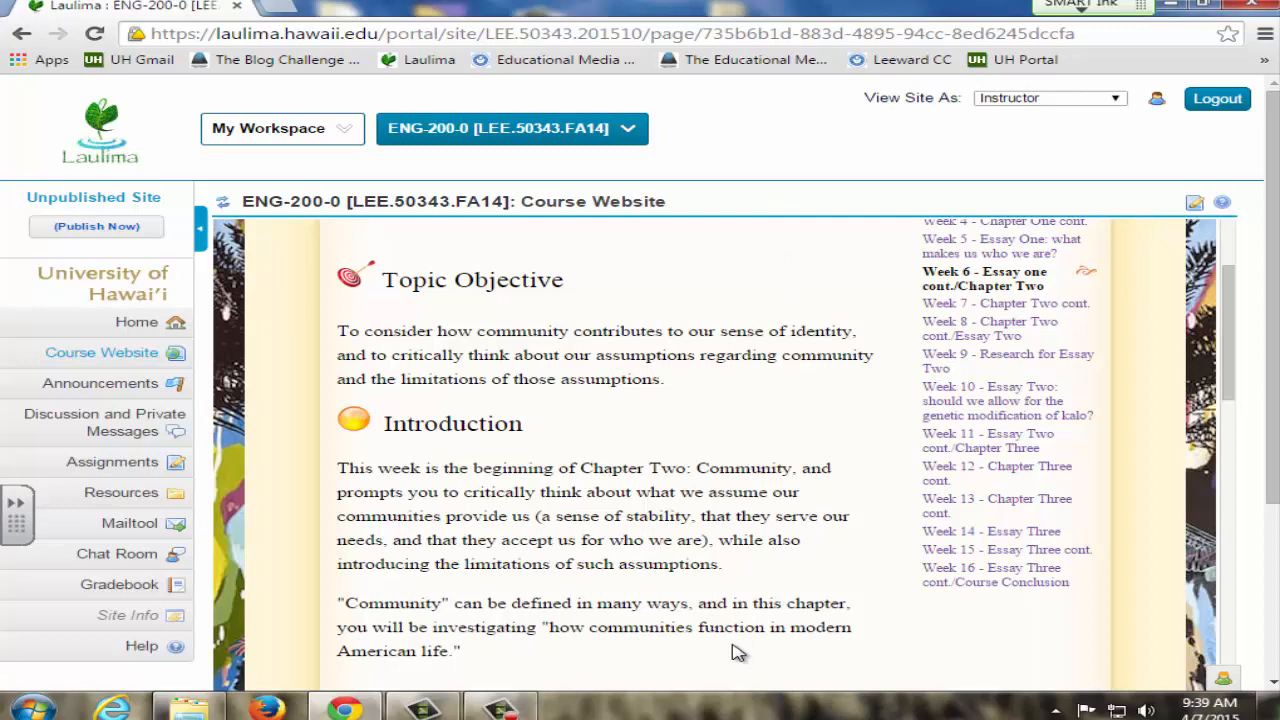
{"action": "scroll", "coordinate": [738, 652], "scroll_direction": "down", "scroll_amount": 2}
{"action": "scroll", "coordinate": [738, 650], "scroll_direction": "down", "scroll_amount": 2}
{"action": "scroll", "coordinate": [738, 650], "scroll_direction": "down", "scroll_amount": 2}
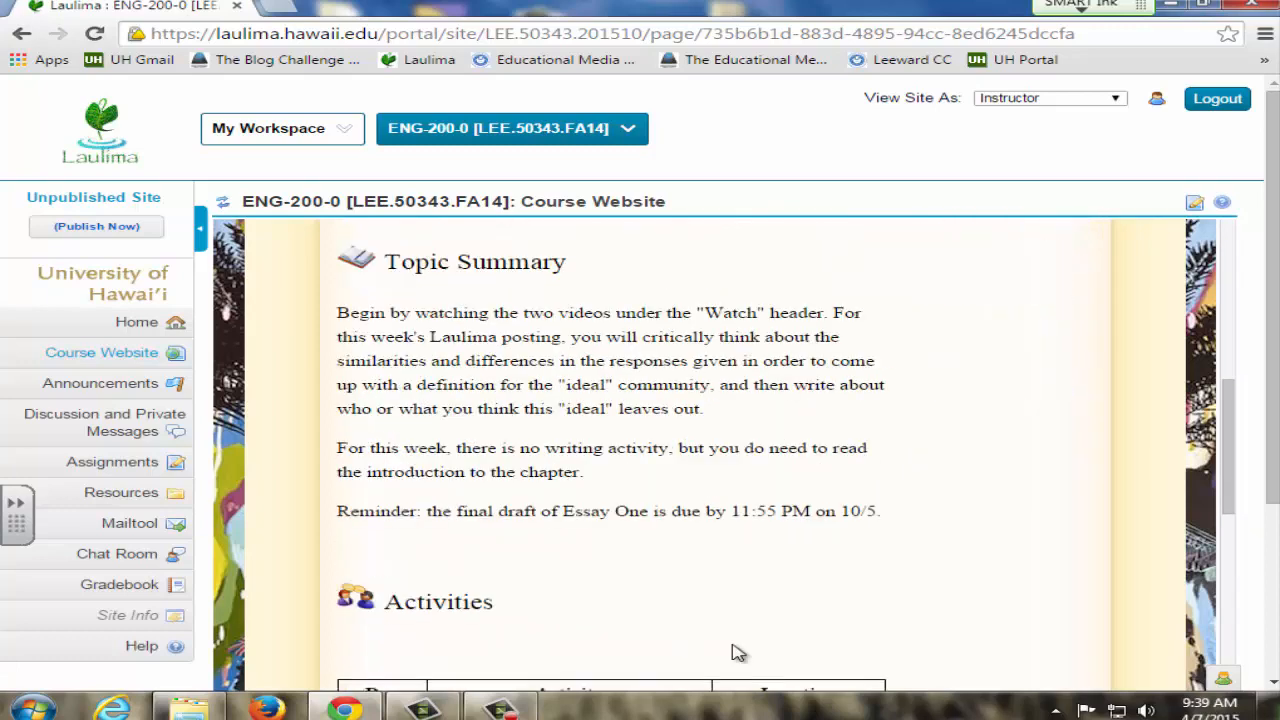
{"action": "scroll", "coordinate": [738, 650], "scroll_direction": "down", "scroll_amount": 2}
{"action": "scroll", "coordinate": [738, 650], "scroll_direction": "down", "scroll_amount": 2}
{"action": "scroll", "coordinate": [738, 652], "scroll_direction": "down", "scroll_amount": 2}
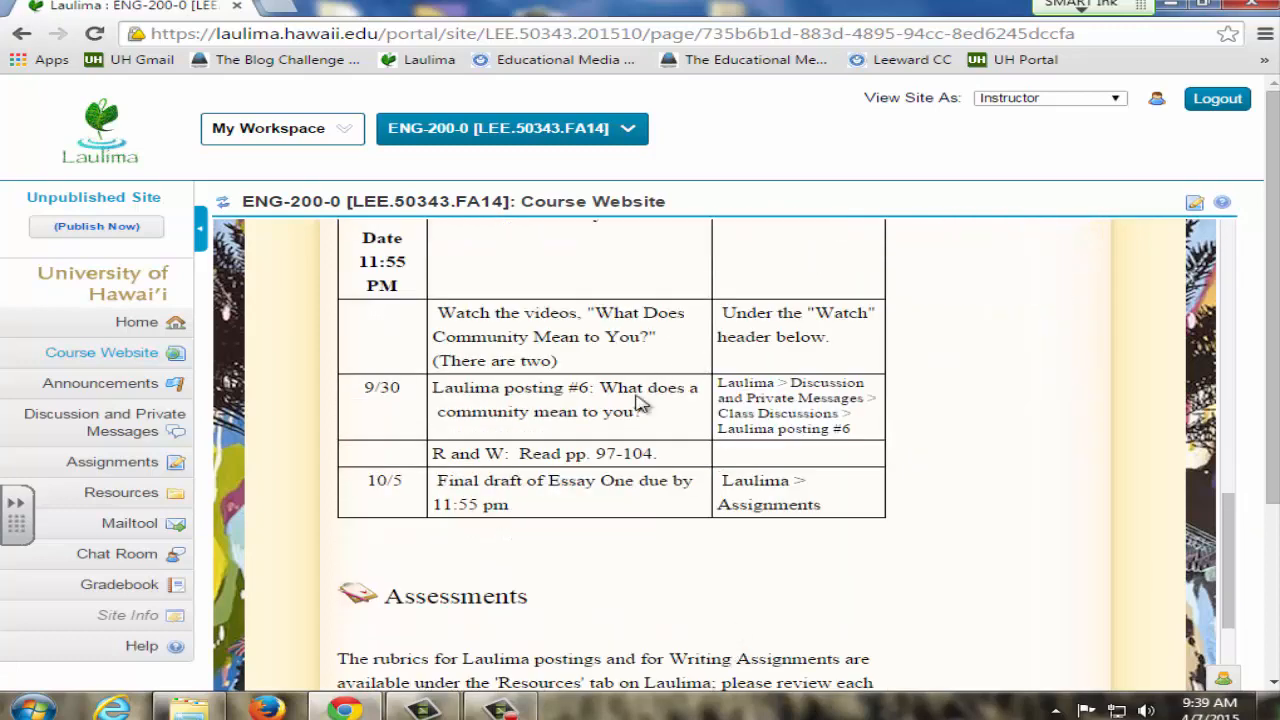
{"action": "scroll", "coordinate": [728, 481], "scroll_direction": "down", "scroll_amount": 2}
{"action": "scroll", "coordinate": [728, 481], "scroll_direction": "down", "scroll_amount": 2}
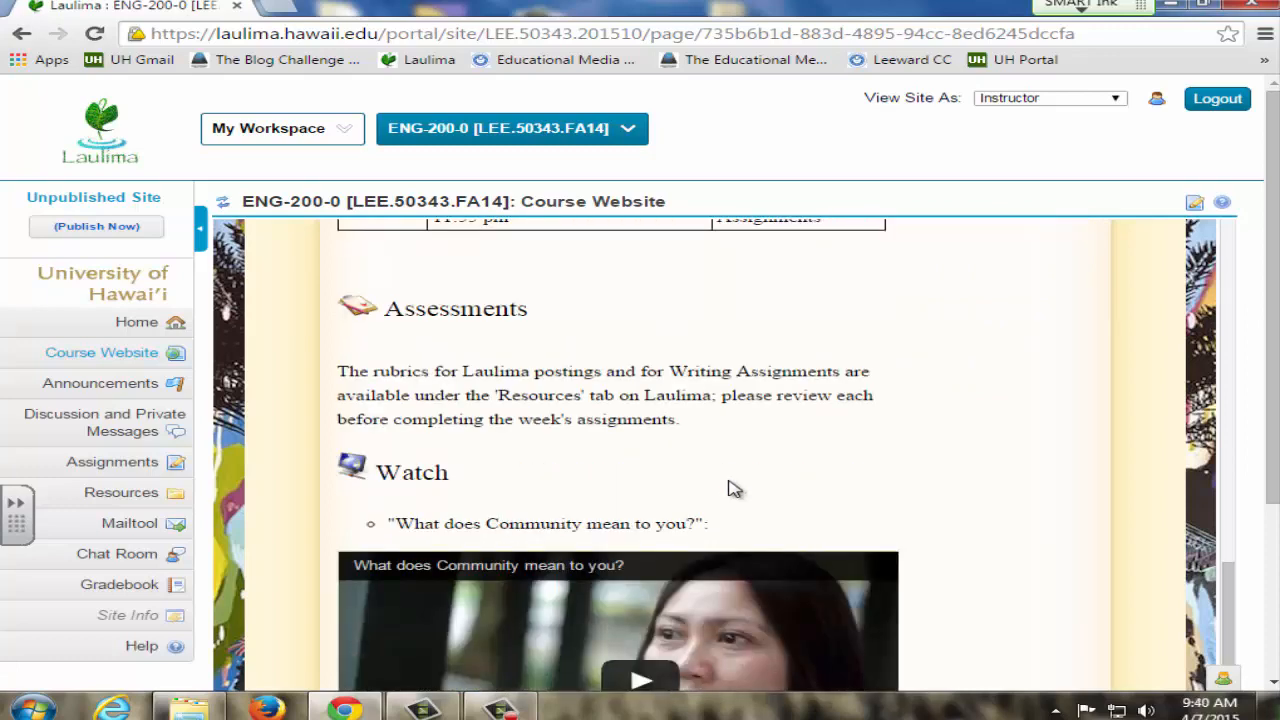
{"action": "scroll", "coordinate": [728, 481], "scroll_direction": "down", "scroll_amount": 2}
{"action": "scroll", "coordinate": [728, 481], "scroll_direction": "down", "scroll_amount": 2}
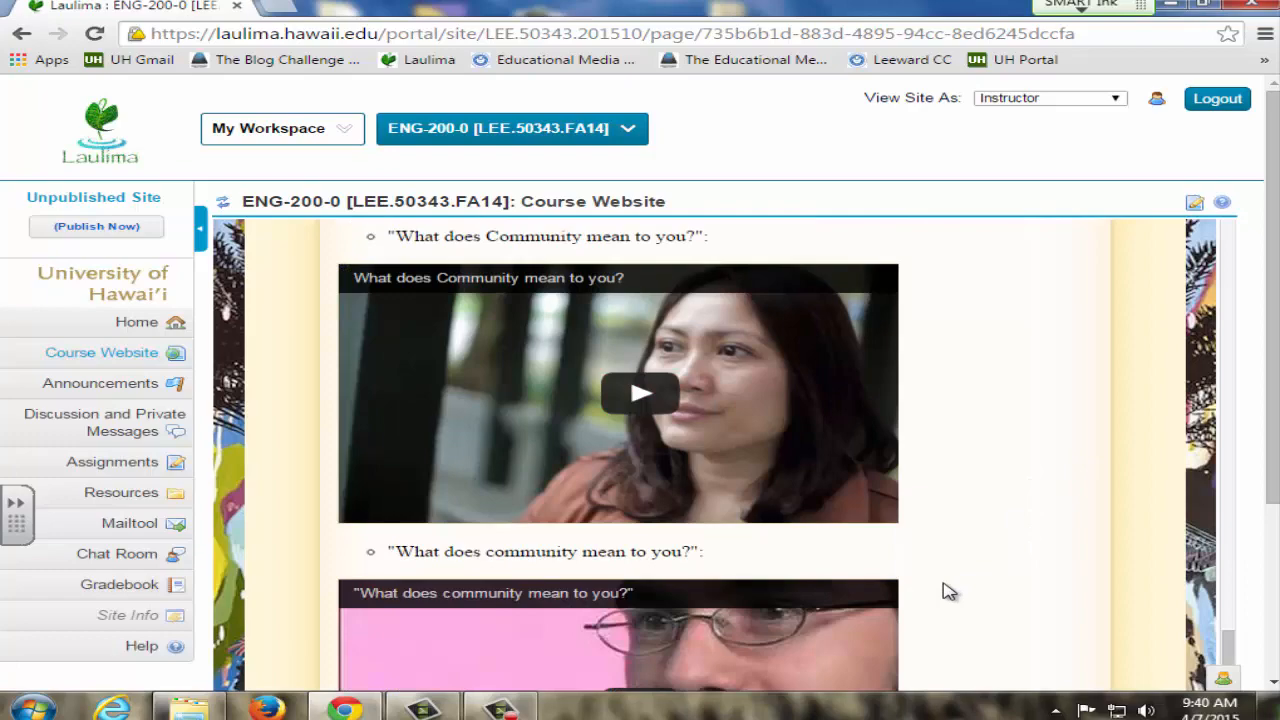
{"action": "scroll", "coordinate": [949, 591], "scroll_direction": "up", "scroll_amount": 3}
{"action": "scroll", "coordinate": [949, 591], "scroll_direction": "up", "scroll_amount": 2}
{"action": "scroll", "coordinate": [949, 591], "scroll_direction": "up", "scroll_amount": 1}
{"action": "scroll", "coordinate": [949, 591], "scroll_direction": "up", "scroll_amount": 2}
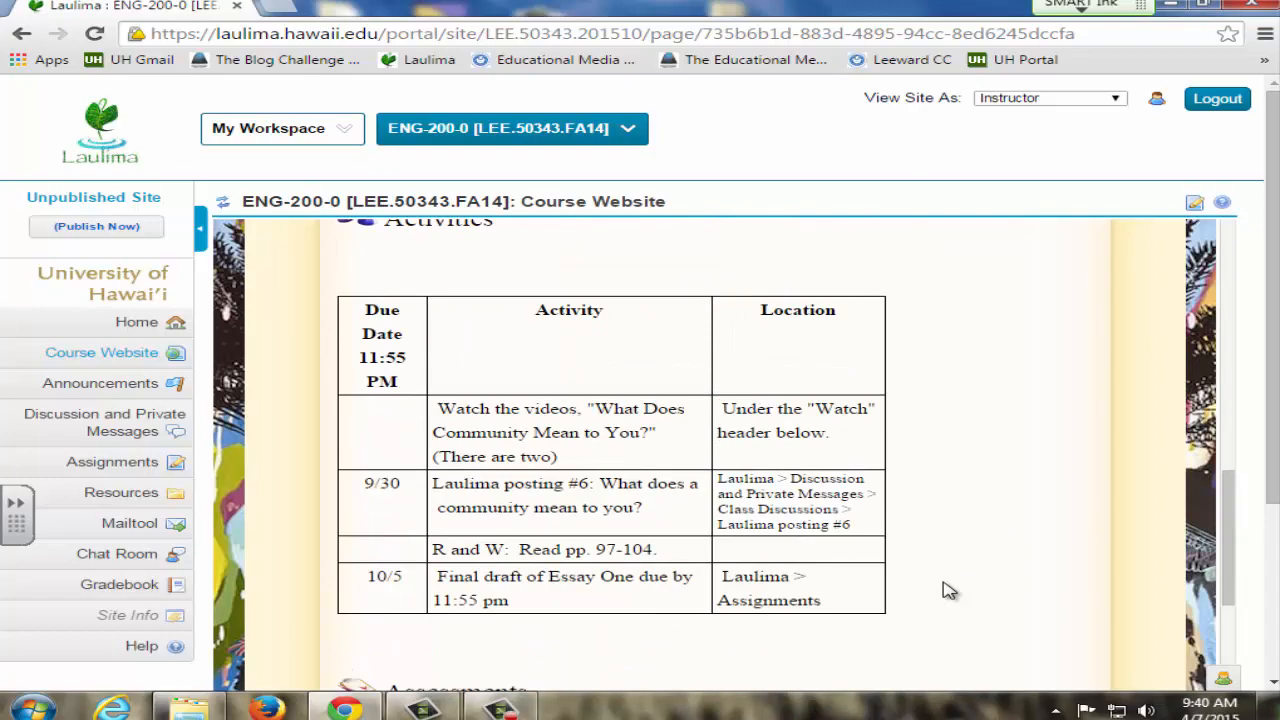
{"action": "scroll", "coordinate": [949, 591], "scroll_direction": "up", "scroll_amount": 2}
{"action": "scroll", "coordinate": [949, 591], "scroll_direction": "up", "scroll_amount": 1}
{"action": "scroll", "coordinate": [949, 591], "scroll_direction": "up", "scroll_amount": 2}
{"action": "scroll", "coordinate": [949, 591], "scroll_direction": "up", "scroll_amount": 3}
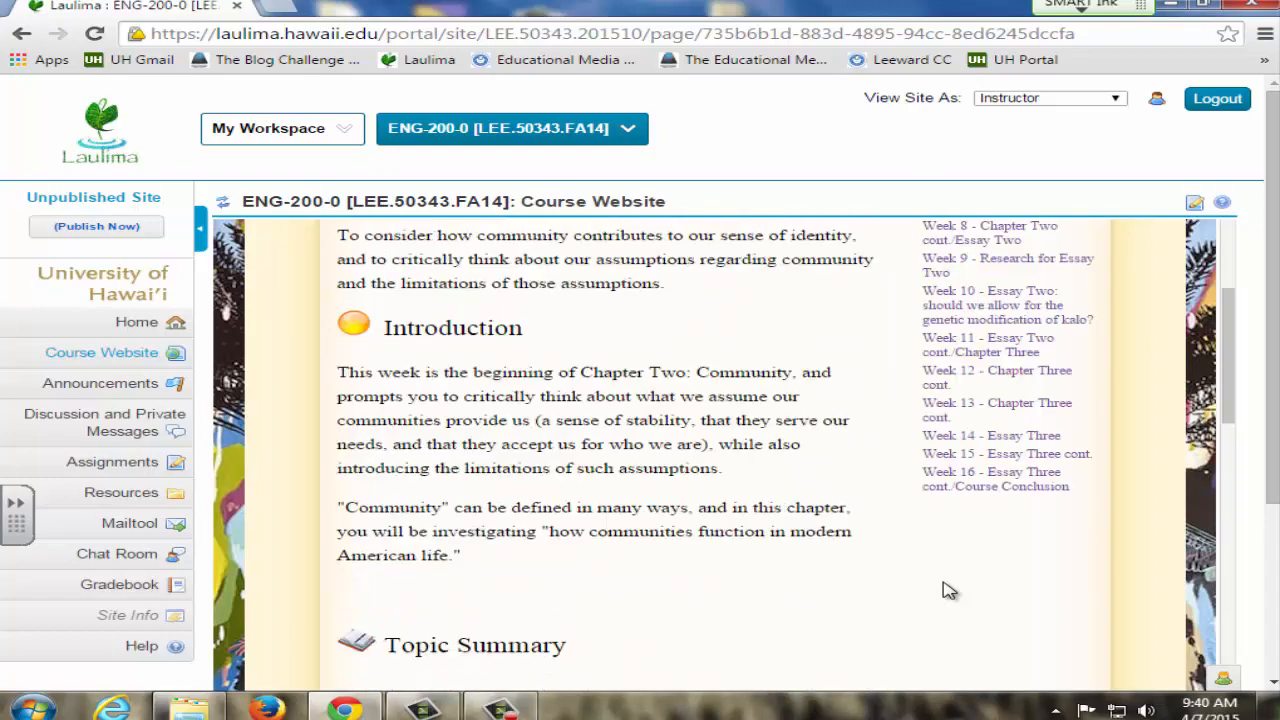
{"action": "scroll", "coordinate": [949, 591], "scroll_direction": "up", "scroll_amount": 1}
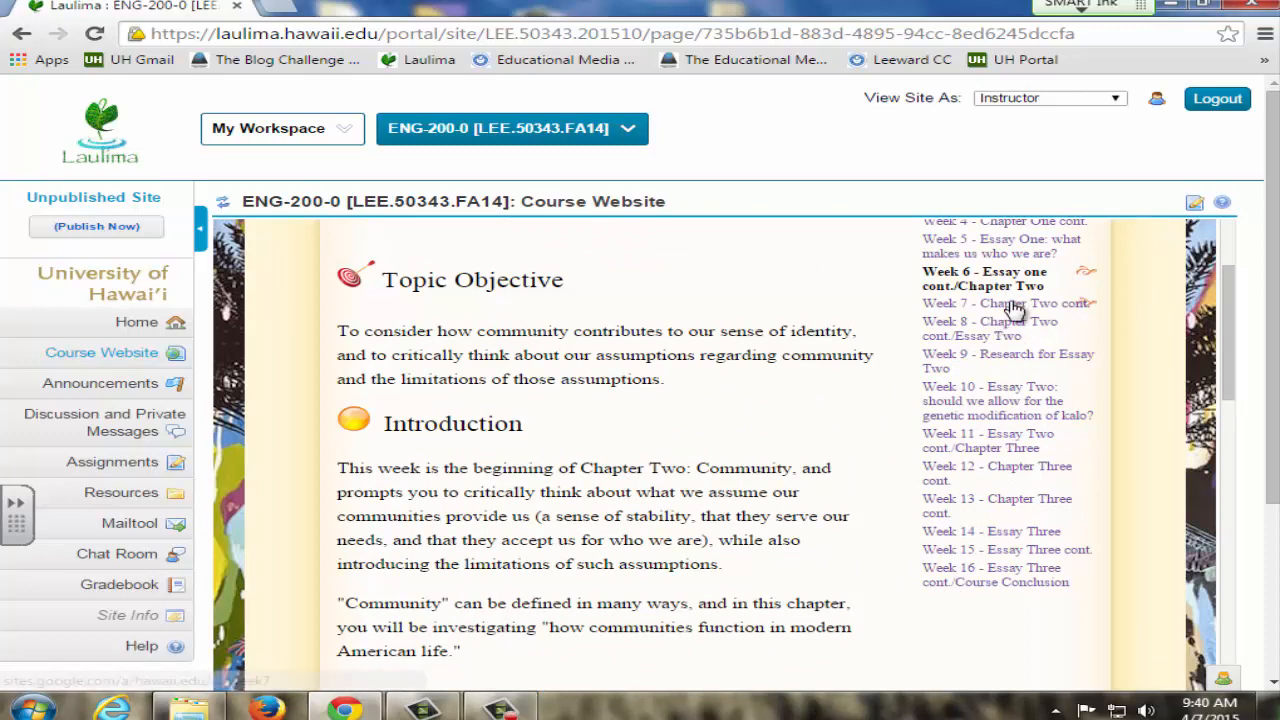
Look at the Week 7 Chapter Two page, then the Week 8 Chapter Two cont./Essay Two page.
{"action": "left_click", "coordinate": [1013, 304]}
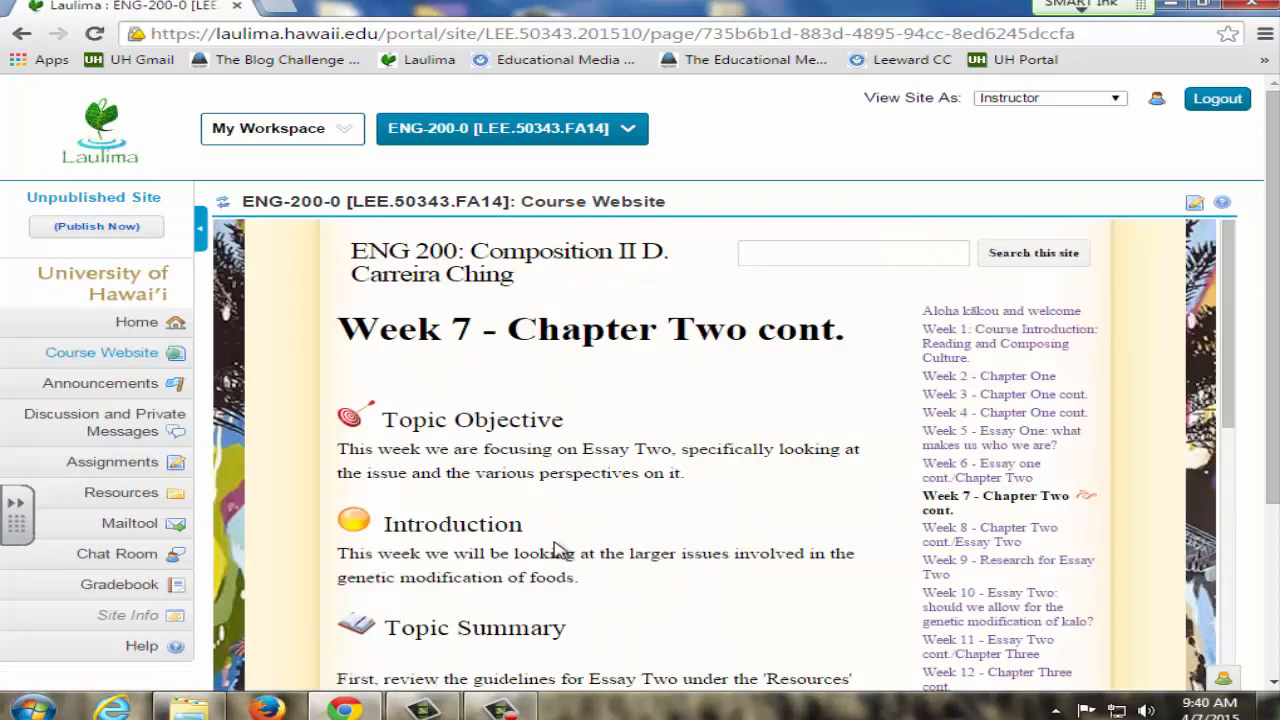
{"action": "scroll", "coordinate": [558, 548], "scroll_direction": "down", "scroll_amount": 1}
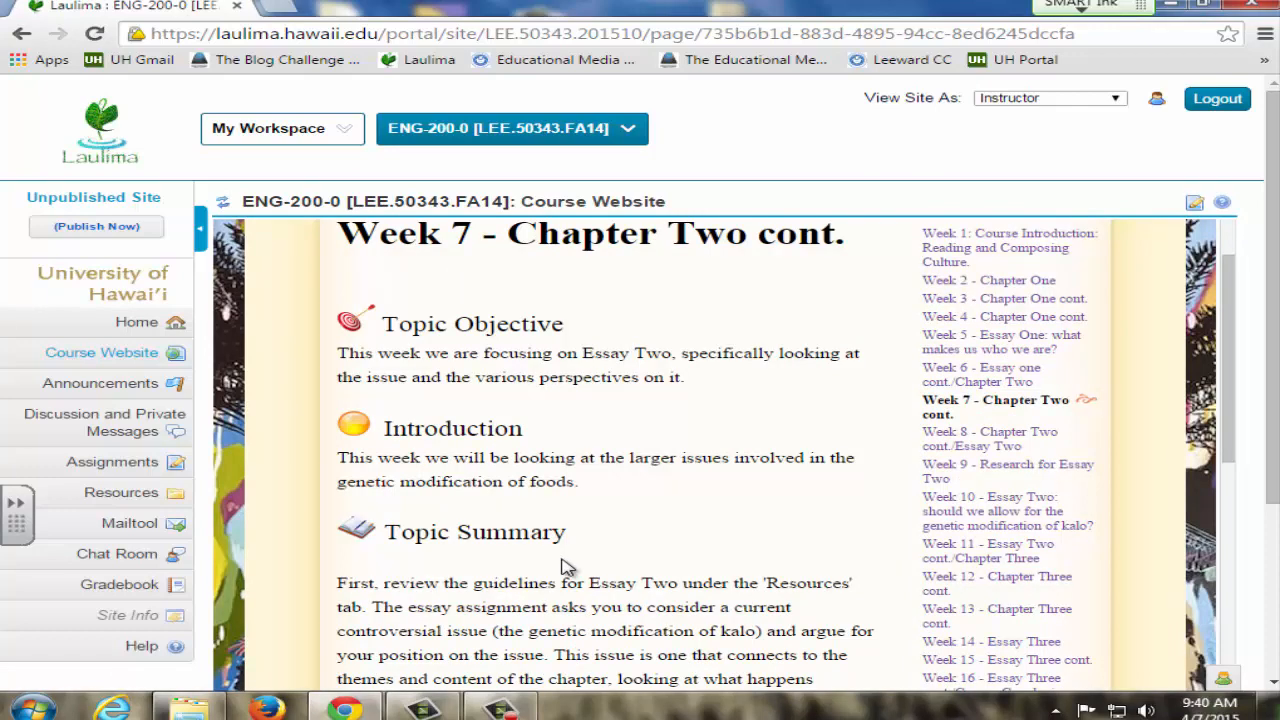
{"action": "scroll", "coordinate": [560, 560], "scroll_direction": "down", "scroll_amount": 1}
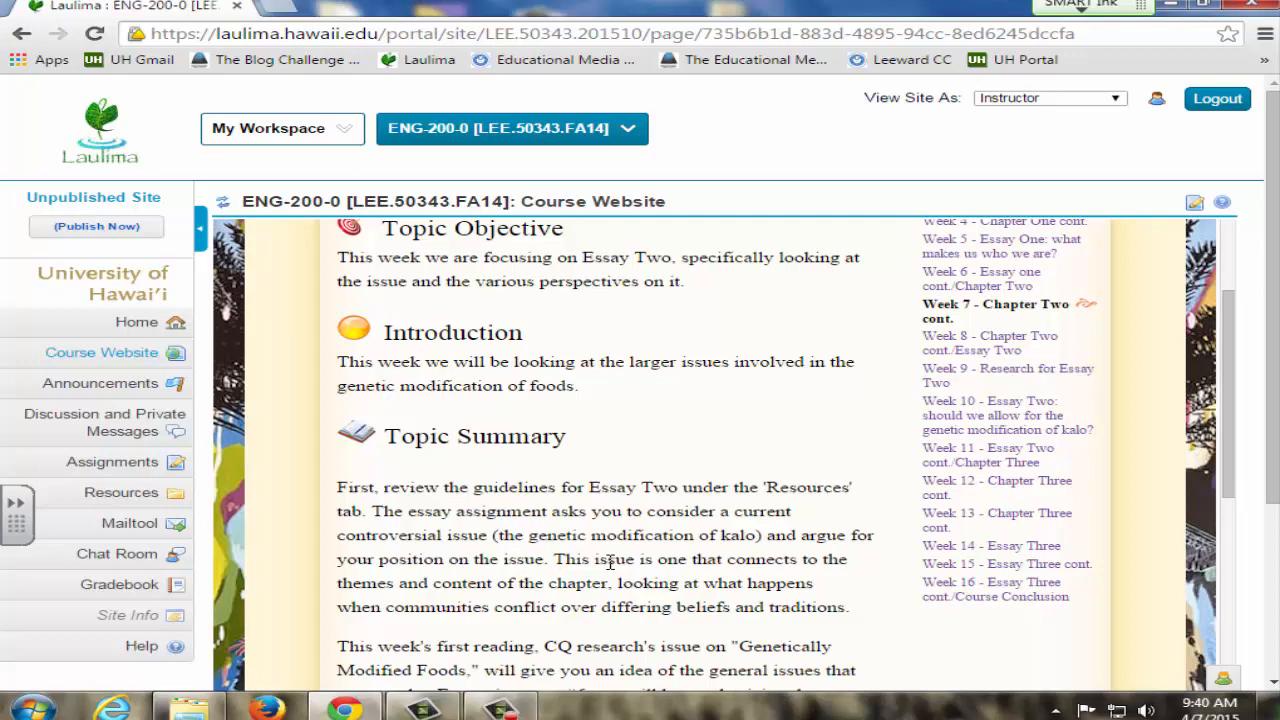
{"action": "scroll", "coordinate": [868, 576], "scroll_direction": "up", "scroll_amount": 1}
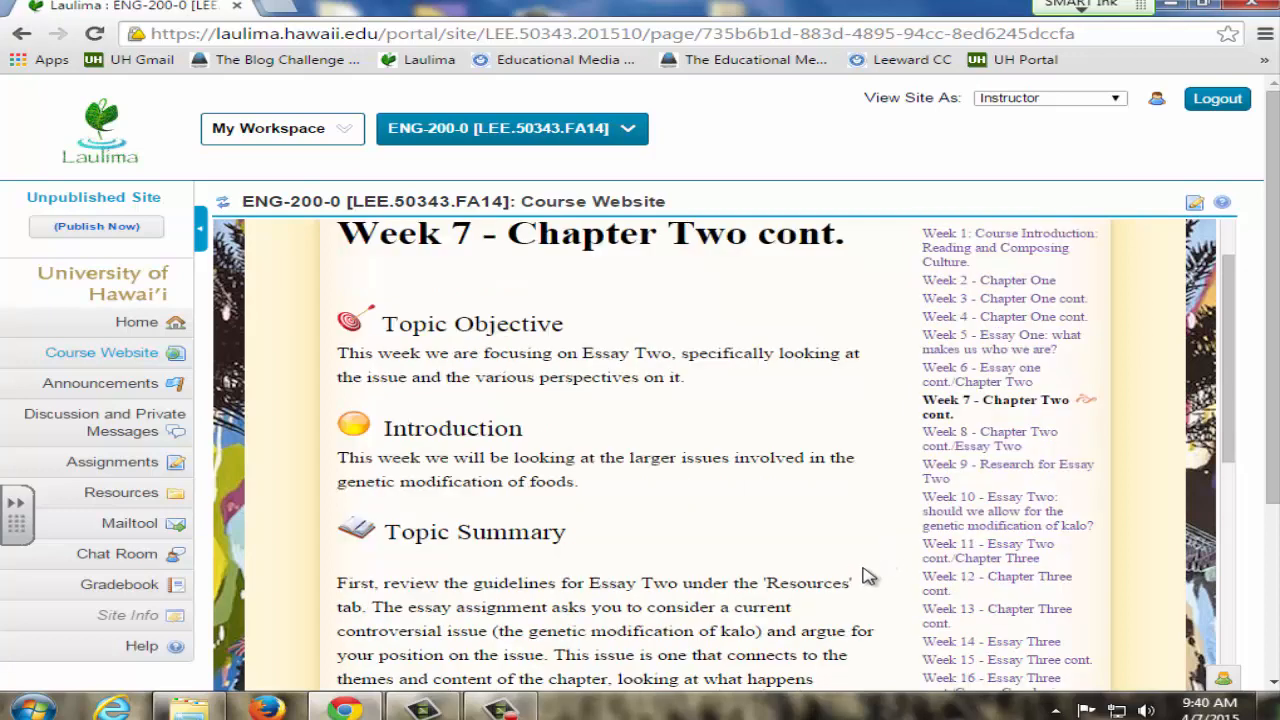
{"action": "scroll", "coordinate": [868, 576], "scroll_direction": "down", "scroll_amount": 1}
{"action": "scroll", "coordinate": [868, 576], "scroll_direction": "down", "scroll_amount": 1}
{"action": "scroll", "coordinate": [868, 576], "scroll_direction": "down", "scroll_amount": 2}
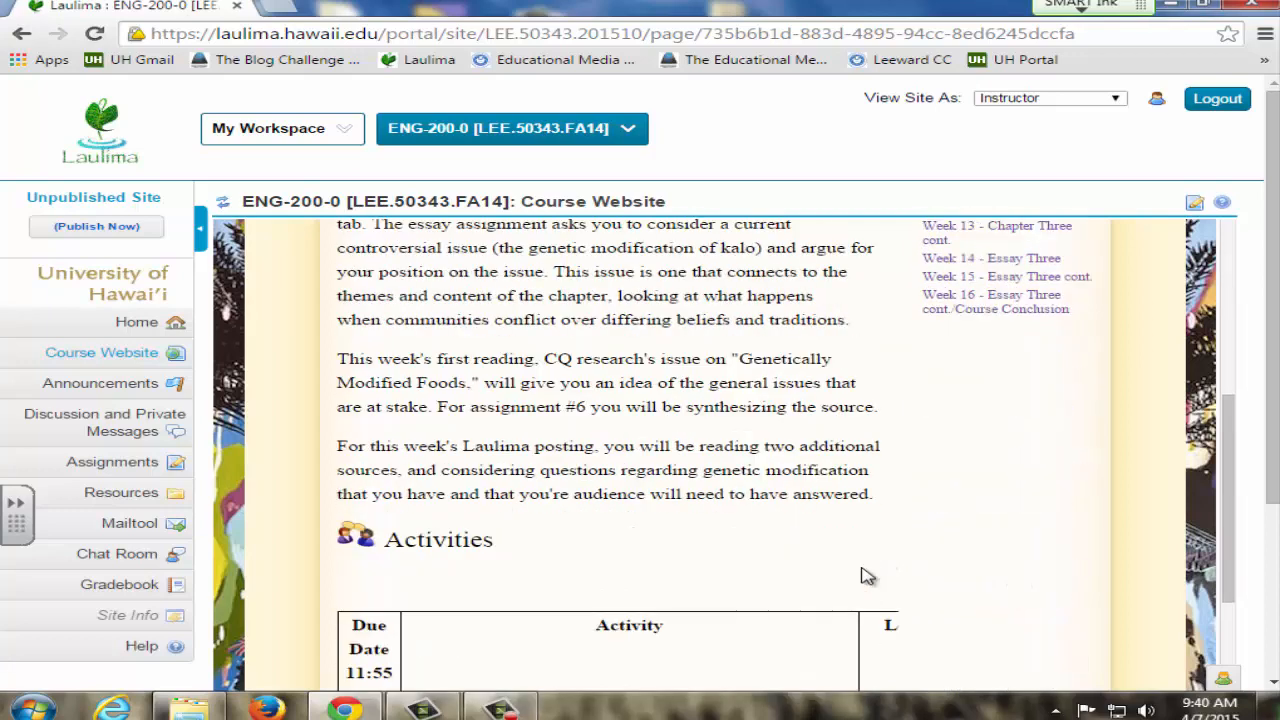
{"action": "scroll", "coordinate": [868, 576], "scroll_direction": "down", "scroll_amount": 2}
{"action": "scroll", "coordinate": [868, 576], "scroll_direction": "down", "scroll_amount": 1}
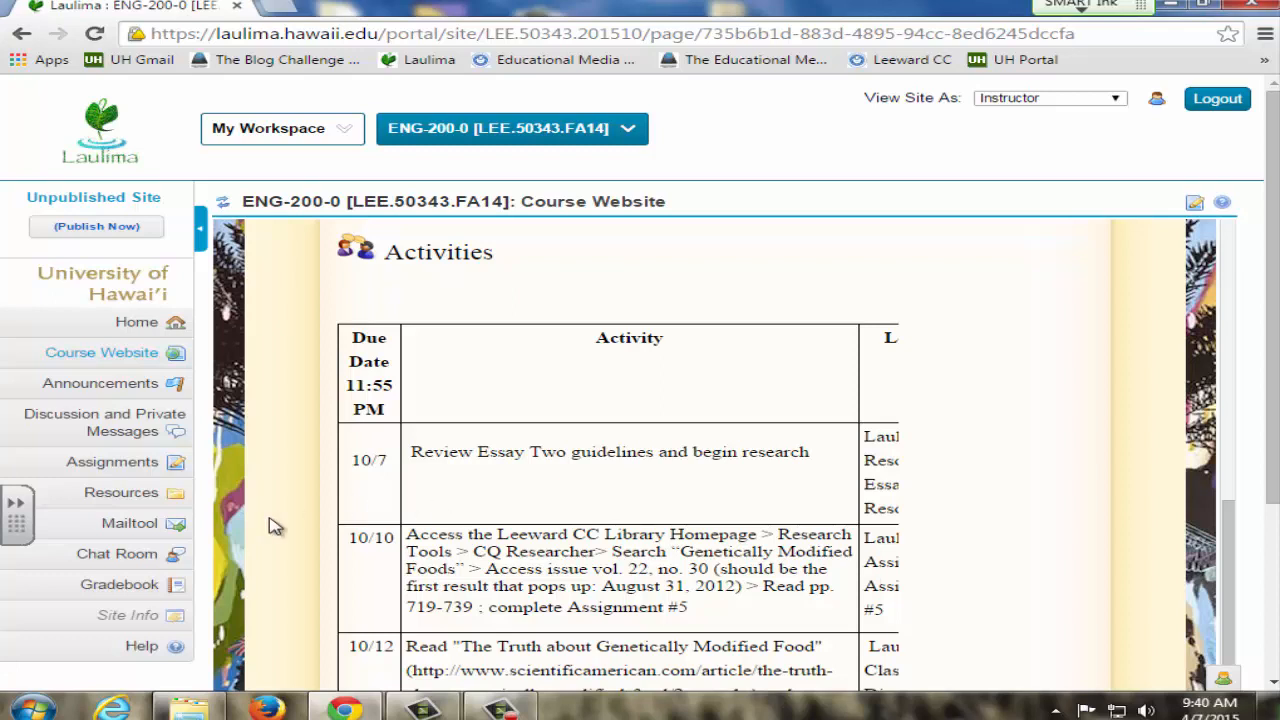
{"action": "scroll", "coordinate": [548, 558], "scroll_direction": "down", "scroll_amount": 1}
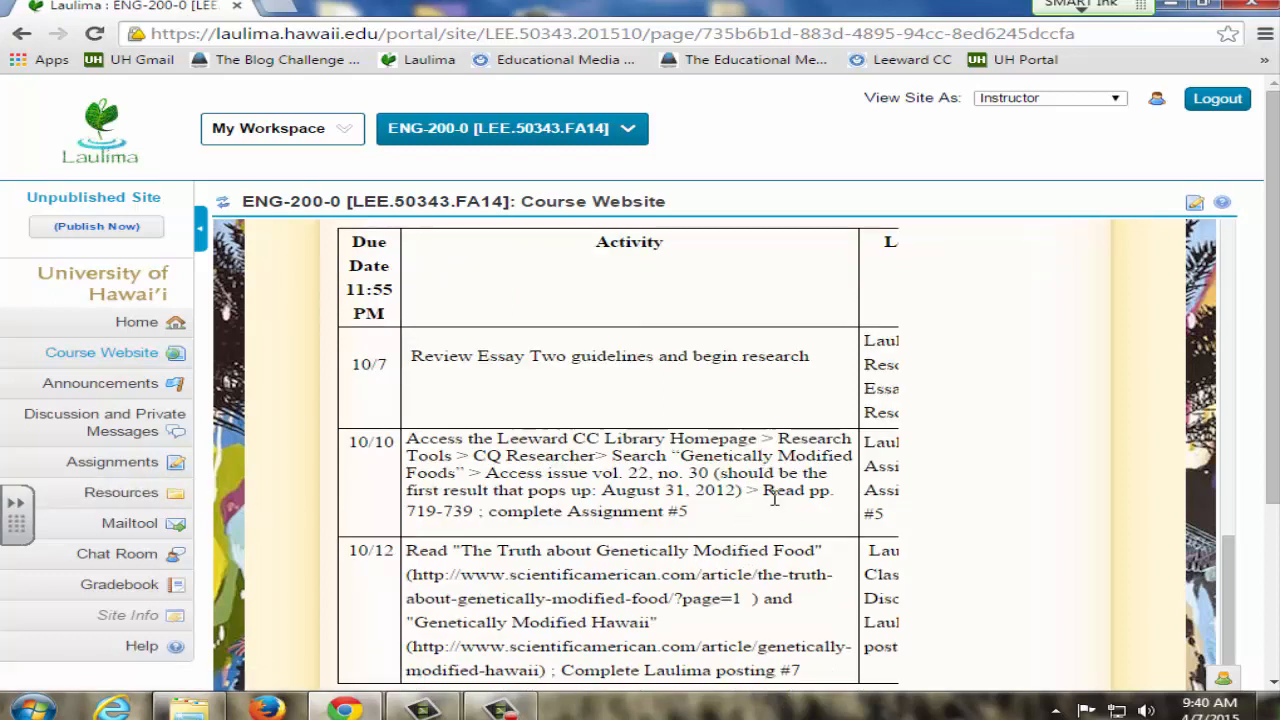
{"action": "scroll", "coordinate": [698, 545], "scroll_direction": "up", "scroll_amount": 2}
{"action": "scroll", "coordinate": [930, 500], "scroll_direction": "up", "scroll_amount": 2}
{"action": "scroll", "coordinate": [930, 530], "scroll_direction": "up", "scroll_amount": 1}
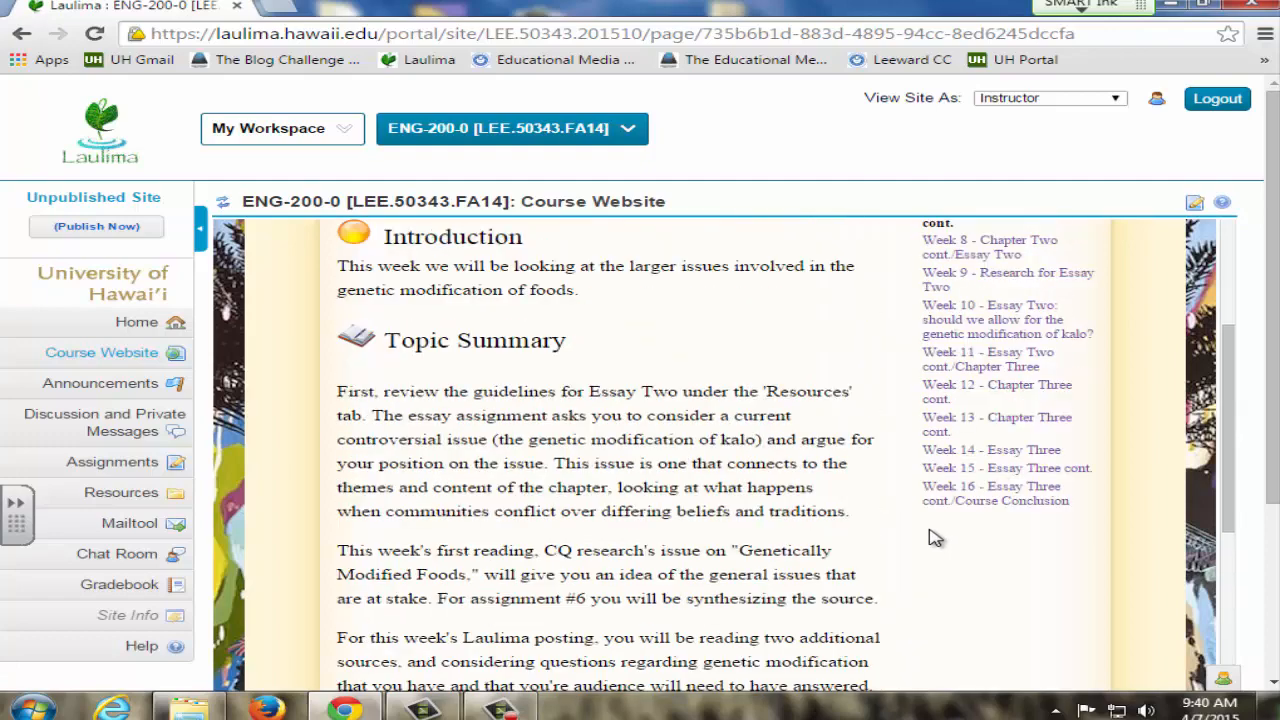
{"action": "scroll", "coordinate": [930, 538], "scroll_direction": "up", "scroll_amount": 1}
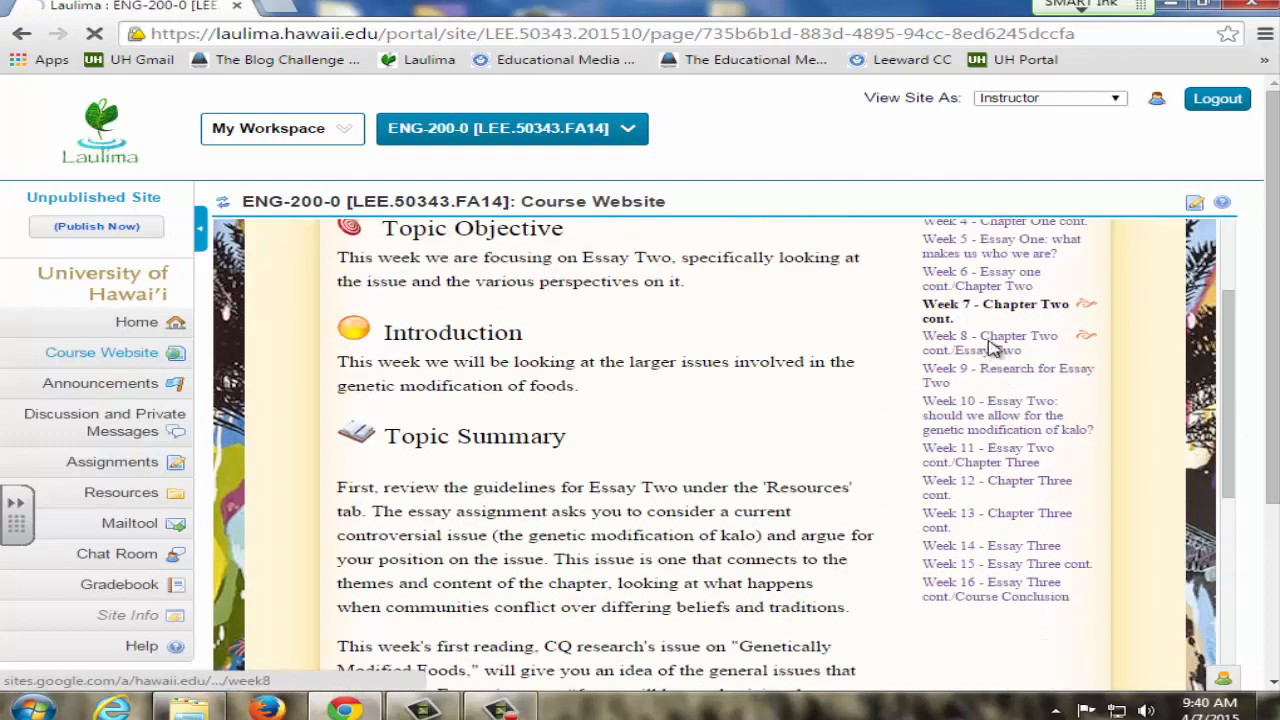
{"action": "left_click", "coordinate": [990, 345]}
{"action": "scroll", "coordinate": [828, 541], "scroll_direction": "down", "scroll_amount": 3}
{"action": "scroll", "coordinate": [828, 541], "scroll_direction": "down", "scroll_amount": 3}
{"action": "scroll", "coordinate": [828, 541], "scroll_direction": "down", "scroll_amount": 2}
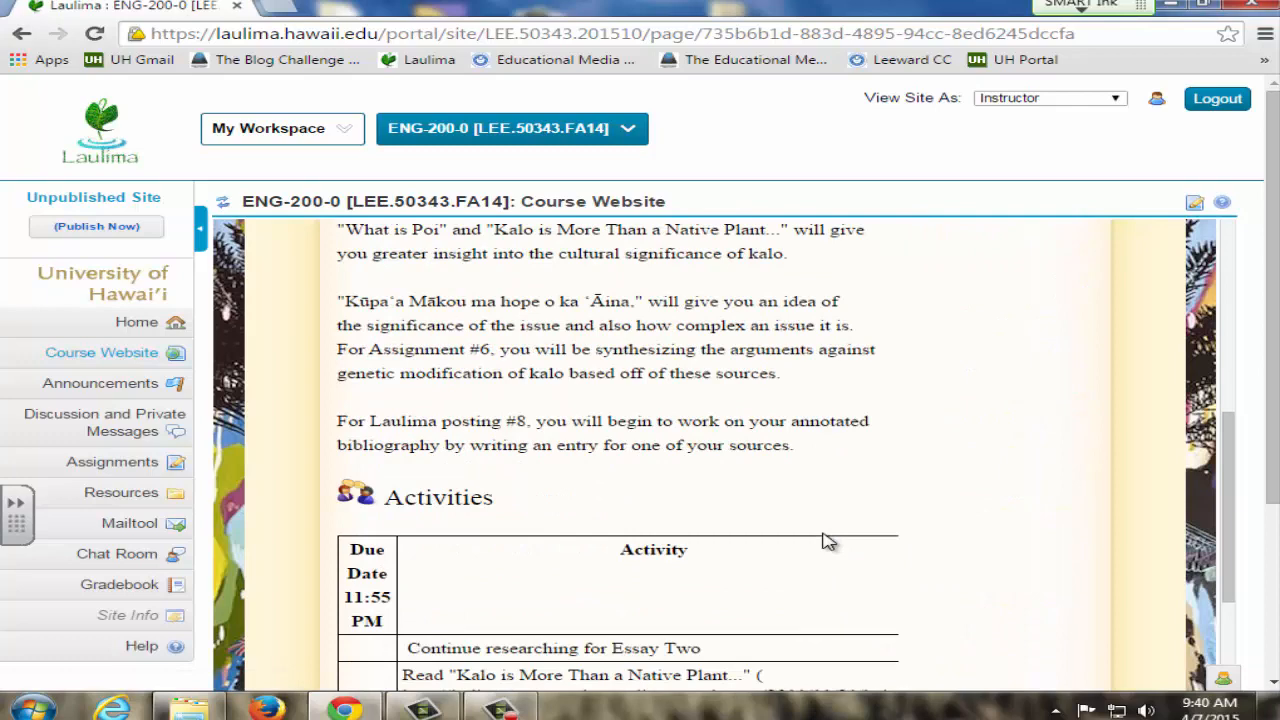
{"action": "scroll", "coordinate": [828, 541], "scroll_direction": "down", "scroll_amount": 1}
{"action": "scroll", "coordinate": [828, 541], "scroll_direction": "down", "scroll_amount": 2}
{"action": "scroll", "coordinate": [720, 526], "scroll_direction": "down", "scroll_amount": 2}
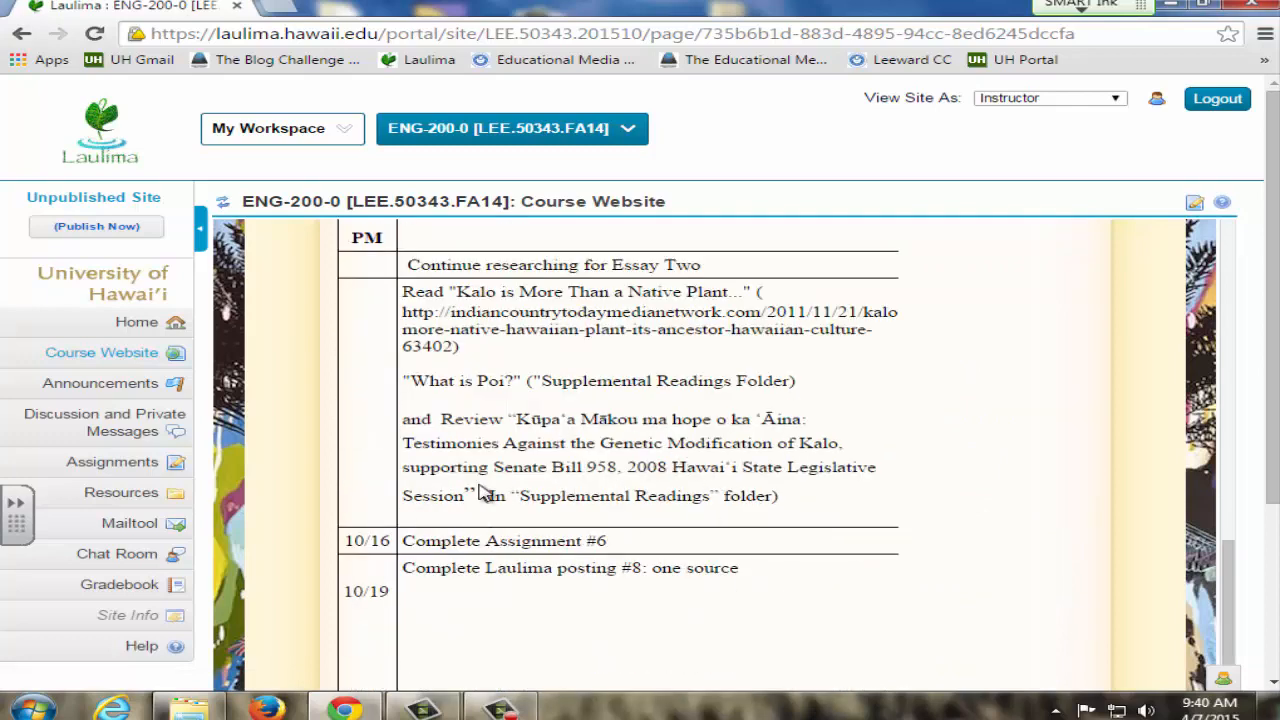
{"action": "scroll", "coordinate": [1110, 520], "scroll_direction": "up", "scroll_amount": 2}
{"action": "scroll", "coordinate": [1150, 490], "scroll_direction": "up", "scroll_amount": 3}
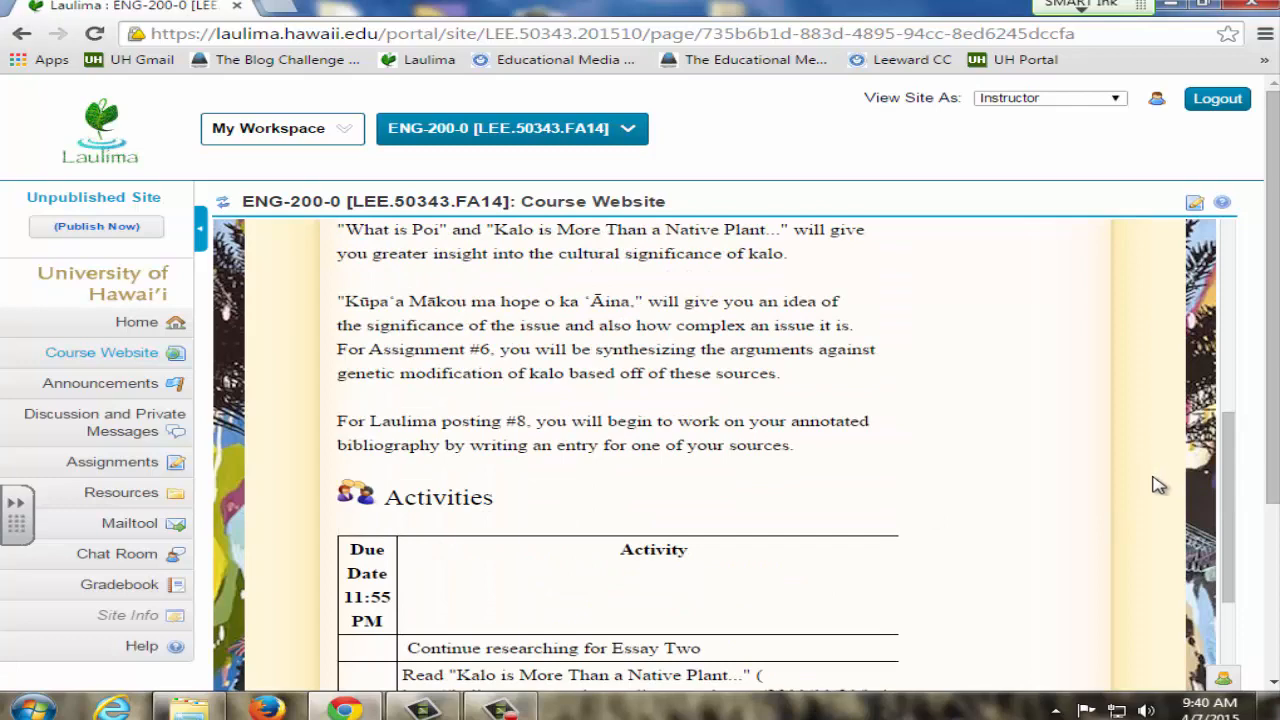
{"action": "scroll", "coordinate": [1158, 485], "scroll_direction": "down", "scroll_amount": 2}
{"action": "scroll", "coordinate": [1158, 485], "scroll_direction": "down", "scroll_amount": 1}
{"action": "scroll", "coordinate": [1158, 485], "scroll_direction": "up", "scroll_amount": 2}
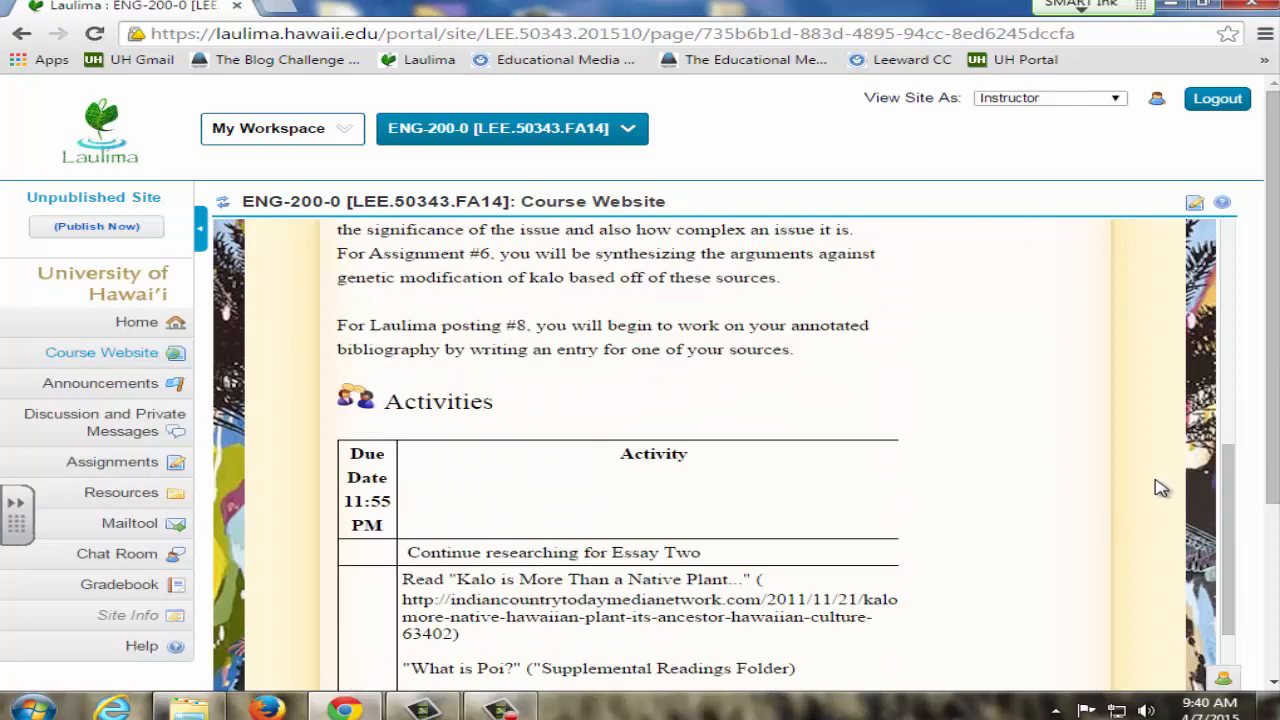
{"action": "scroll", "coordinate": [1158, 485], "scroll_direction": "up", "scroll_amount": 2}
{"action": "scroll", "coordinate": [1160, 488], "scroll_direction": "up", "scroll_amount": 2}
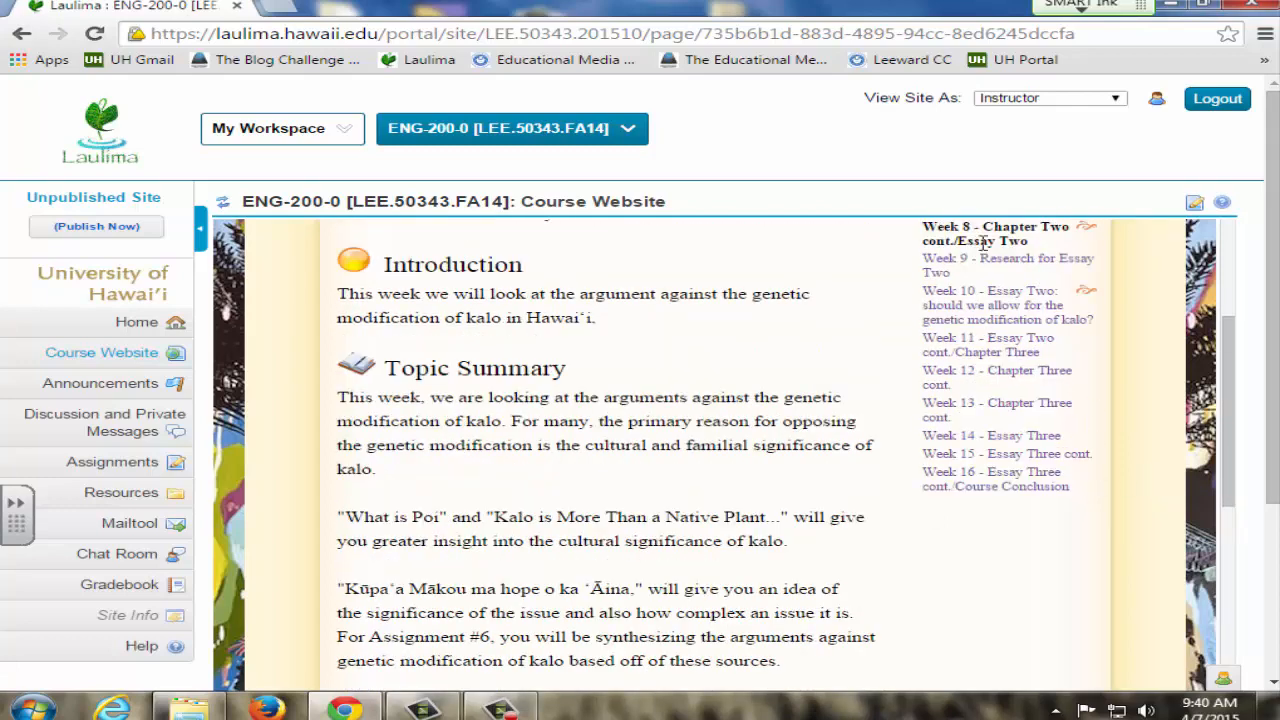
{"action": "scroll", "coordinate": [1014, 235], "scroll_direction": "down", "scroll_amount": 1}
{"action": "scroll", "coordinate": [1035, 259], "scroll_direction": "up", "scroll_amount": 2}
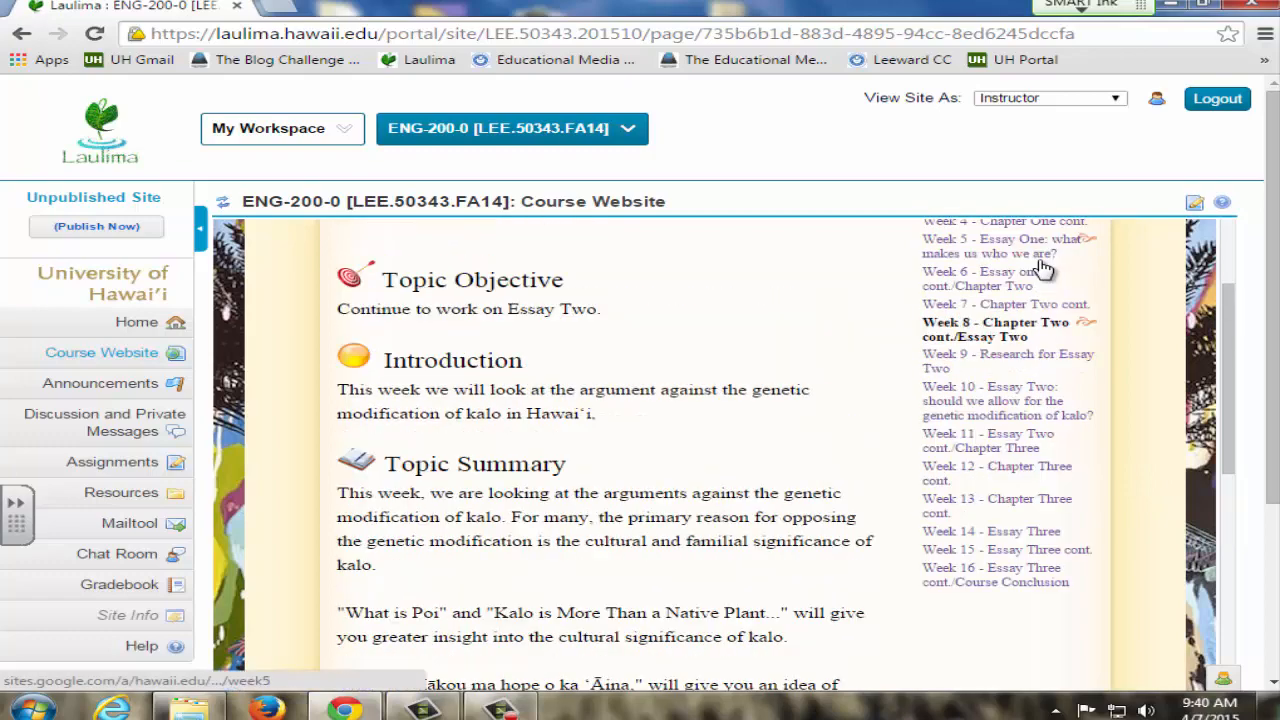
Read through the Week 9 research page, then switch to the site's Resources folders.
{"action": "left_click", "coordinate": [1028, 362]}
{"action": "scroll", "coordinate": [645, 462], "scroll_direction": "down", "scroll_amount": 3}
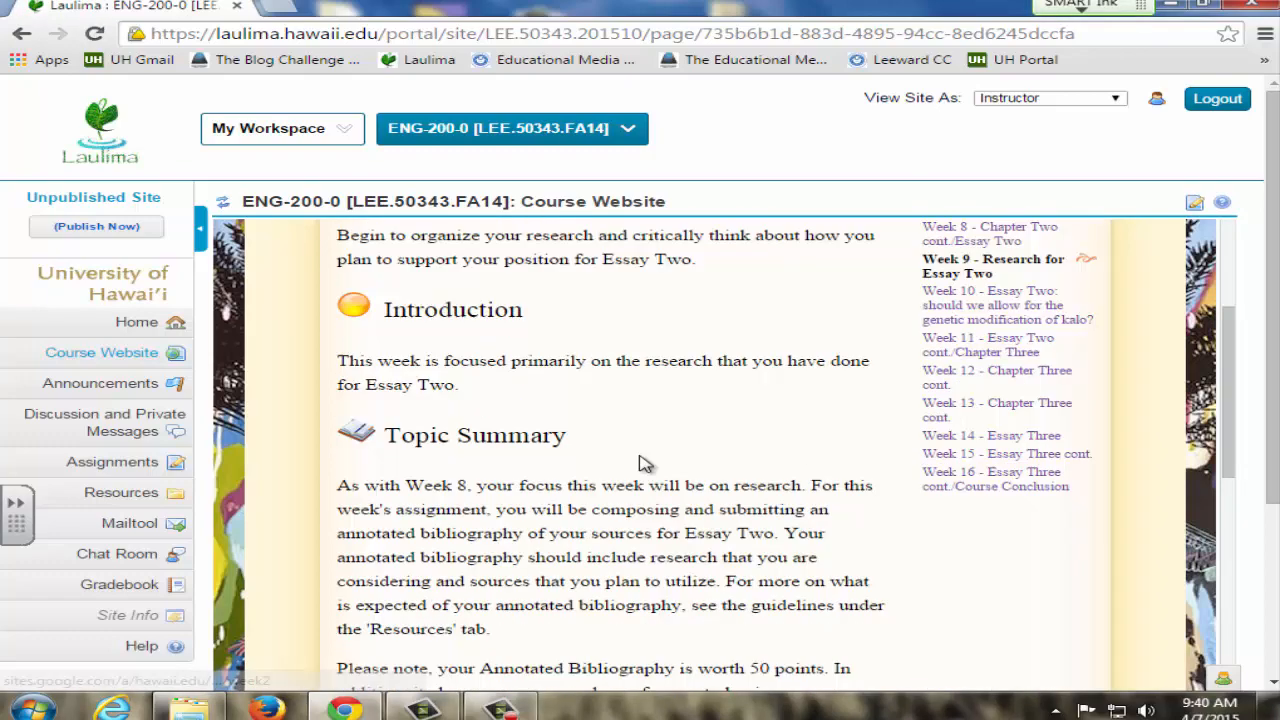
{"action": "scroll", "coordinate": [645, 462], "scroll_direction": "down", "scroll_amount": 3}
{"action": "scroll", "coordinate": [645, 462], "scroll_direction": "down", "scroll_amount": 3}
{"action": "scroll", "coordinate": [645, 462], "scroll_direction": "down", "scroll_amount": 3}
{"action": "scroll", "coordinate": [645, 462], "scroll_direction": "down", "scroll_amount": 3}
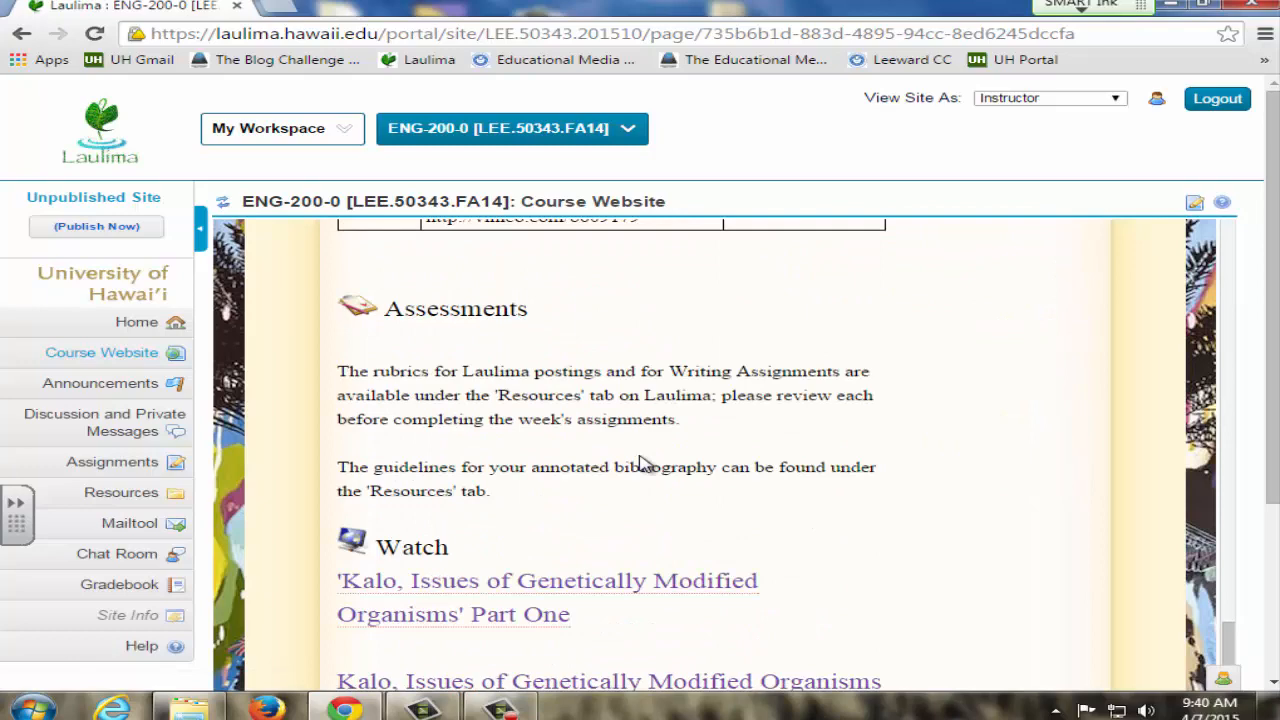
{"action": "scroll", "coordinate": [645, 462], "scroll_direction": "down", "scroll_amount": 3}
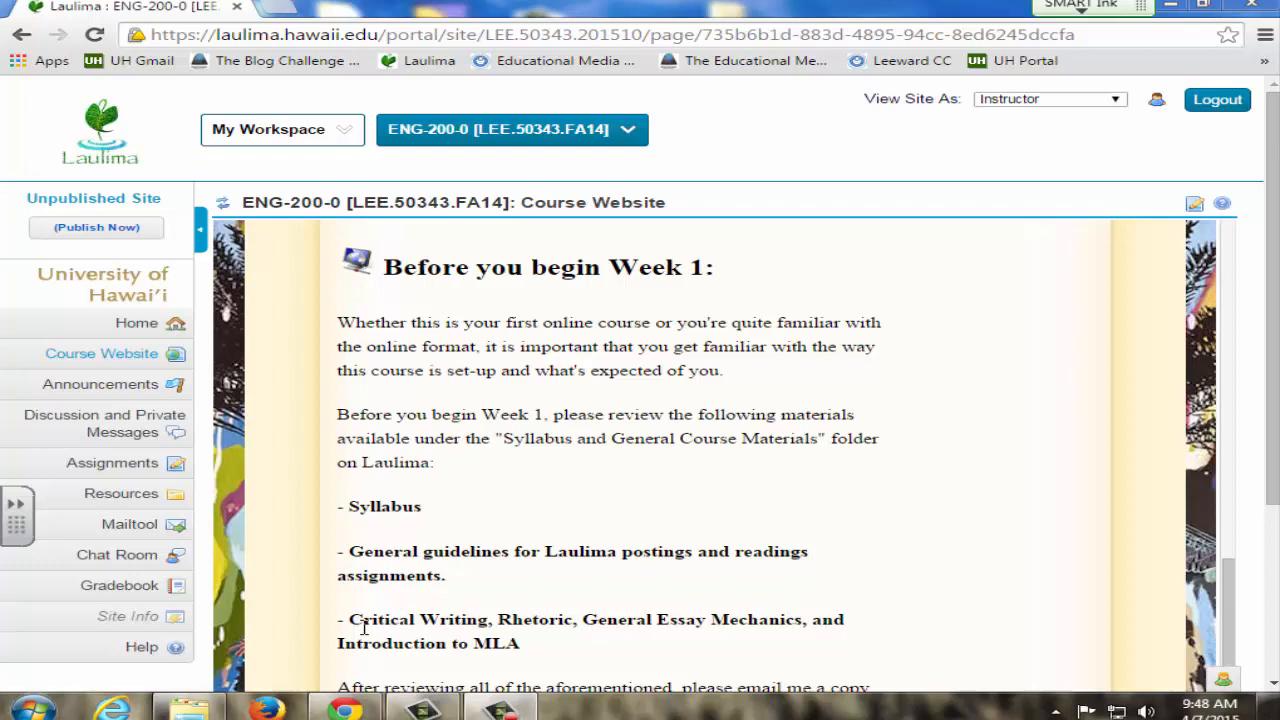
{"action": "left_click", "coordinate": [120, 493]}
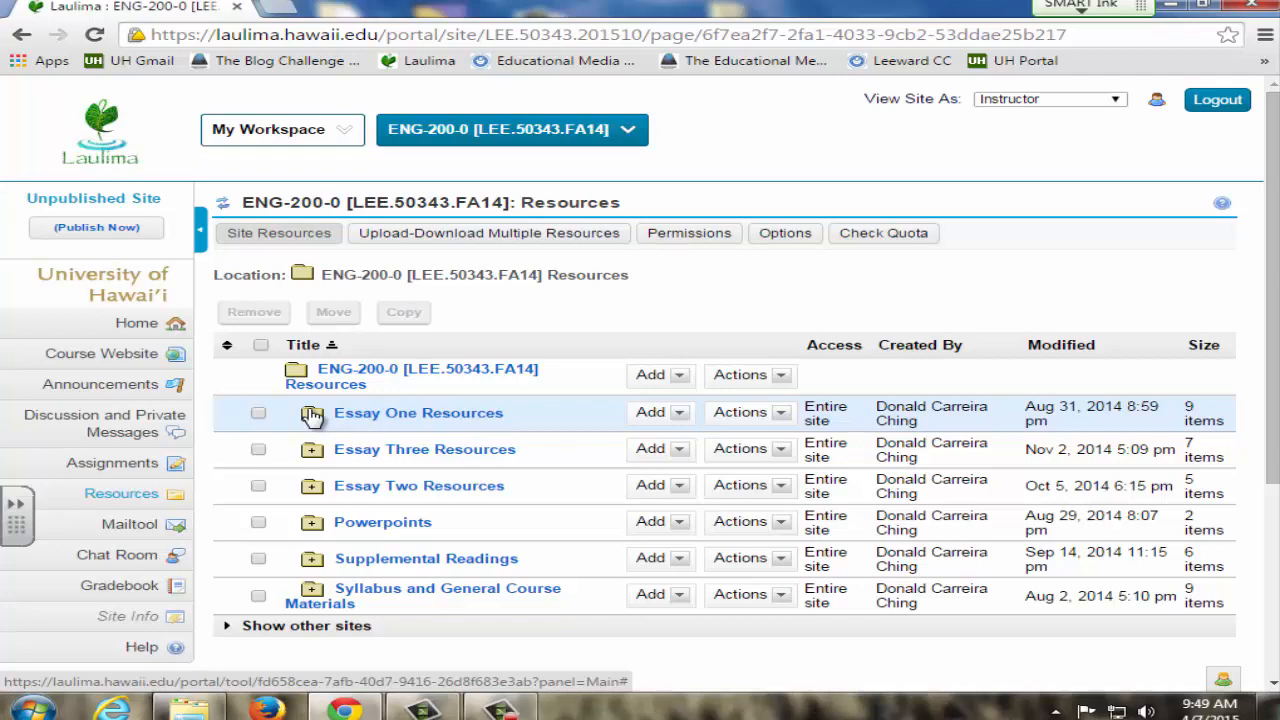
Expand the Essay One Resources folder to see its guidelines, rubric, samples and handouts.
{"action": "left_click", "coordinate": [312, 414]}
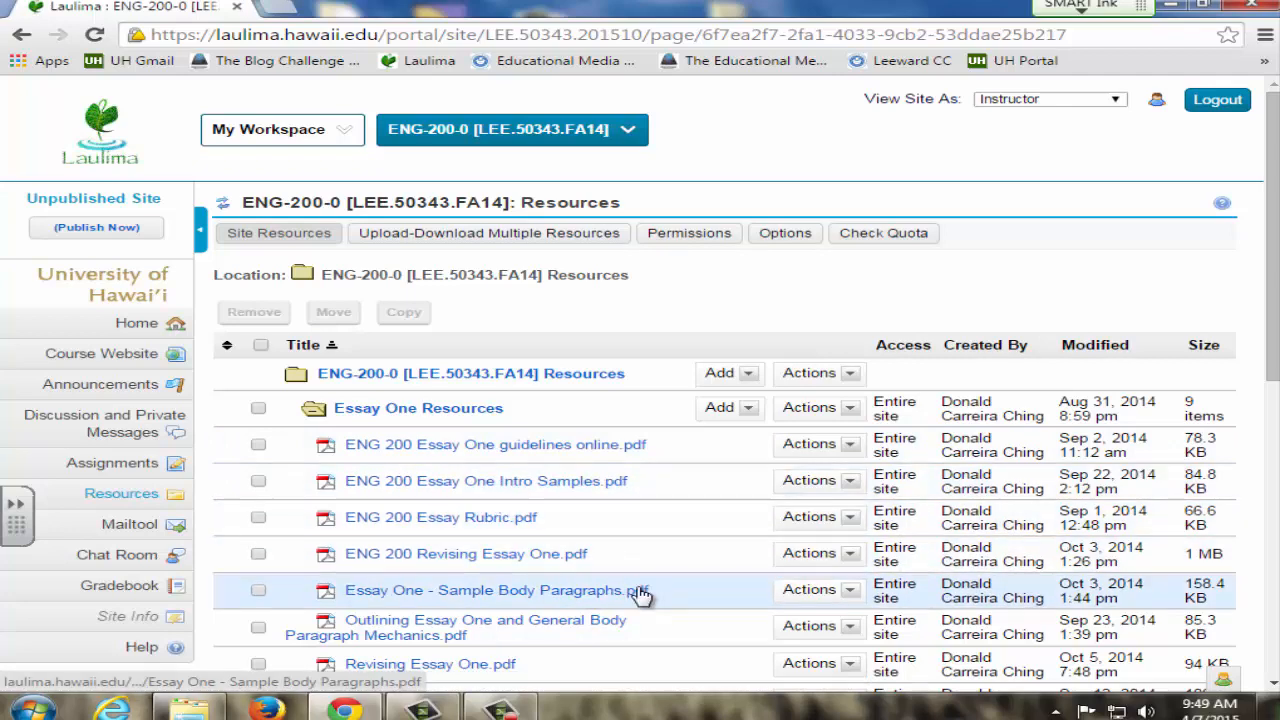
{"action": "scroll", "coordinate": [530, 590], "scroll_direction": "down", "scroll_amount": 1}
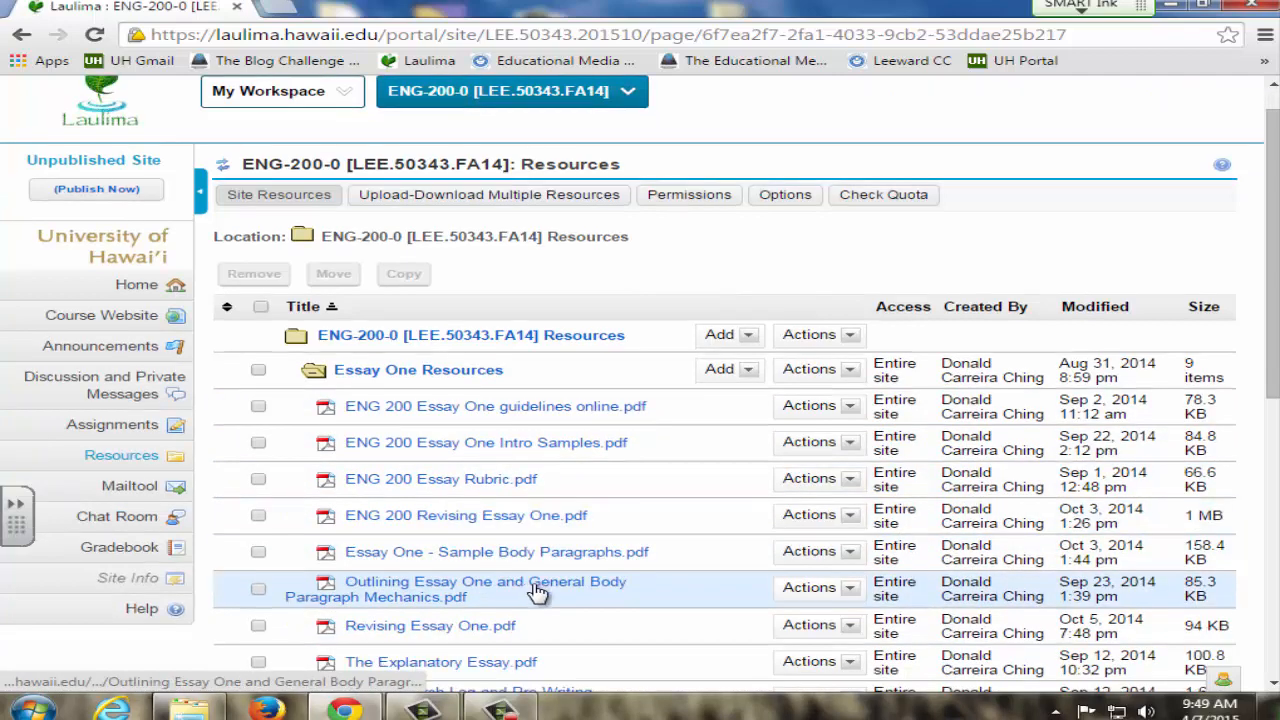
{"action": "scroll", "coordinate": [535, 590], "scroll_direction": "down", "scroll_amount": 1}
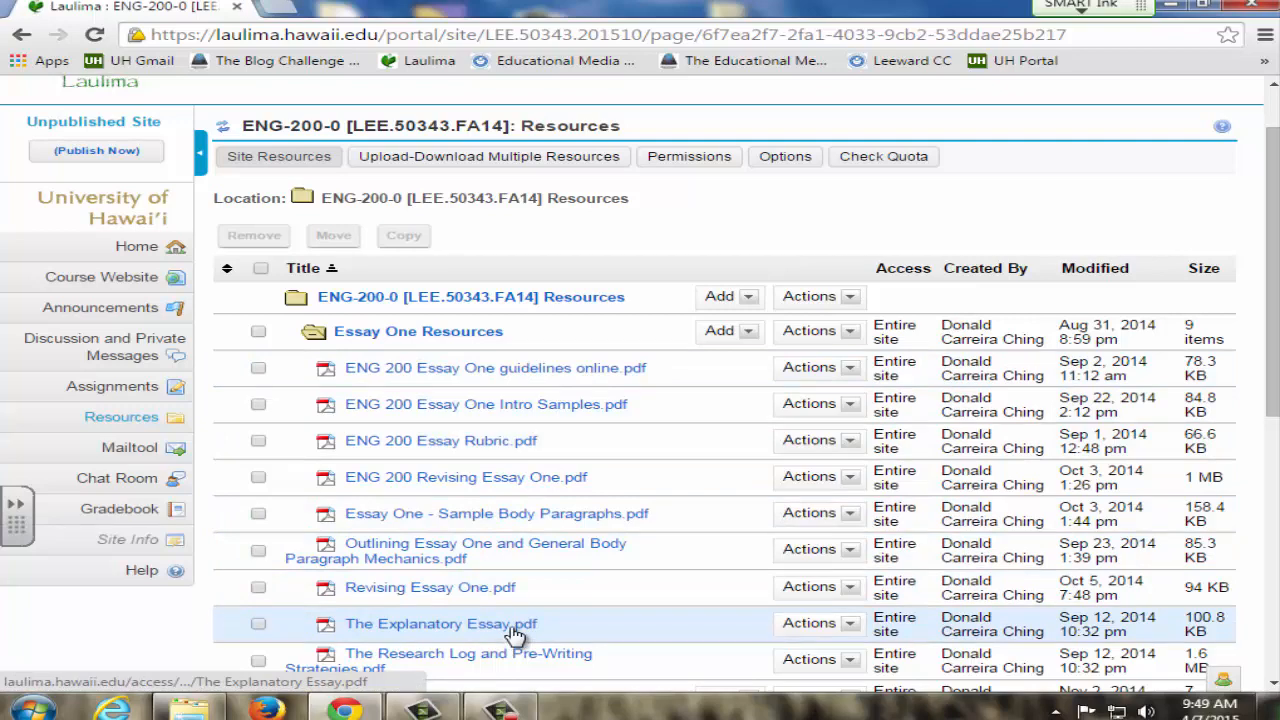
{"action": "scroll", "coordinate": [520, 625], "scroll_direction": "down", "scroll_amount": 1}
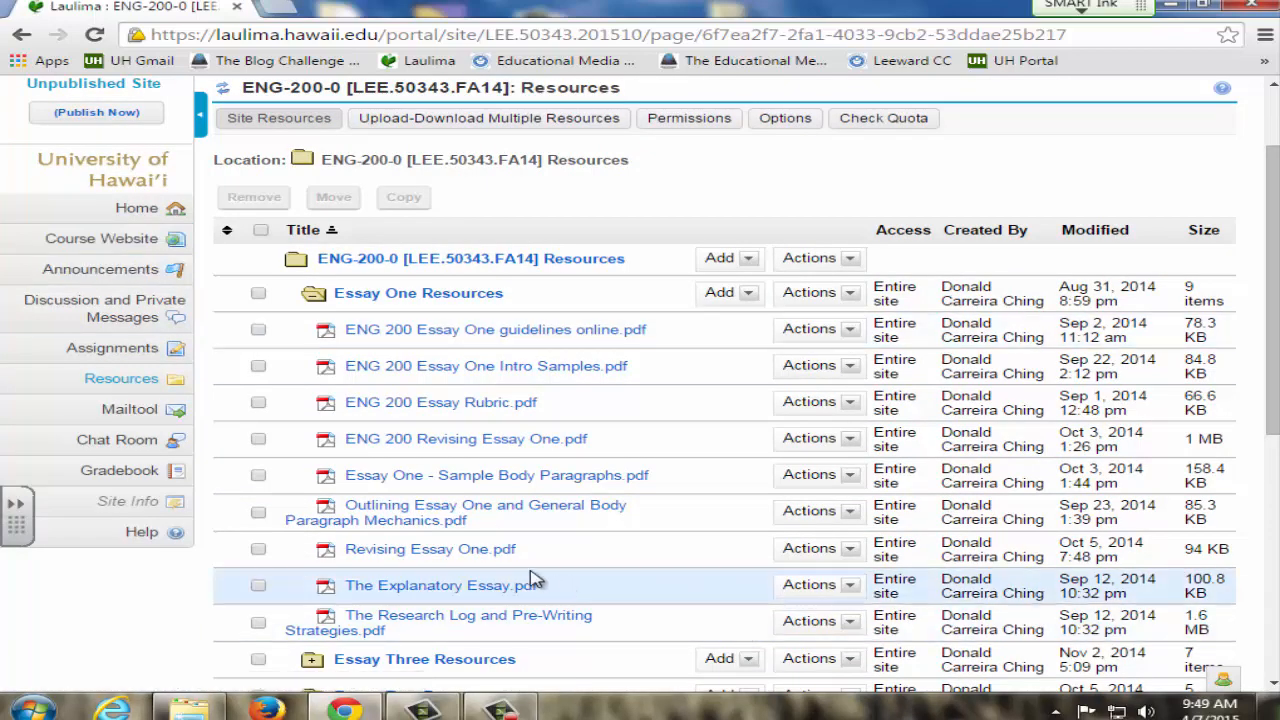
{"action": "scroll", "coordinate": [535, 580], "scroll_direction": "up", "scroll_amount": 1}
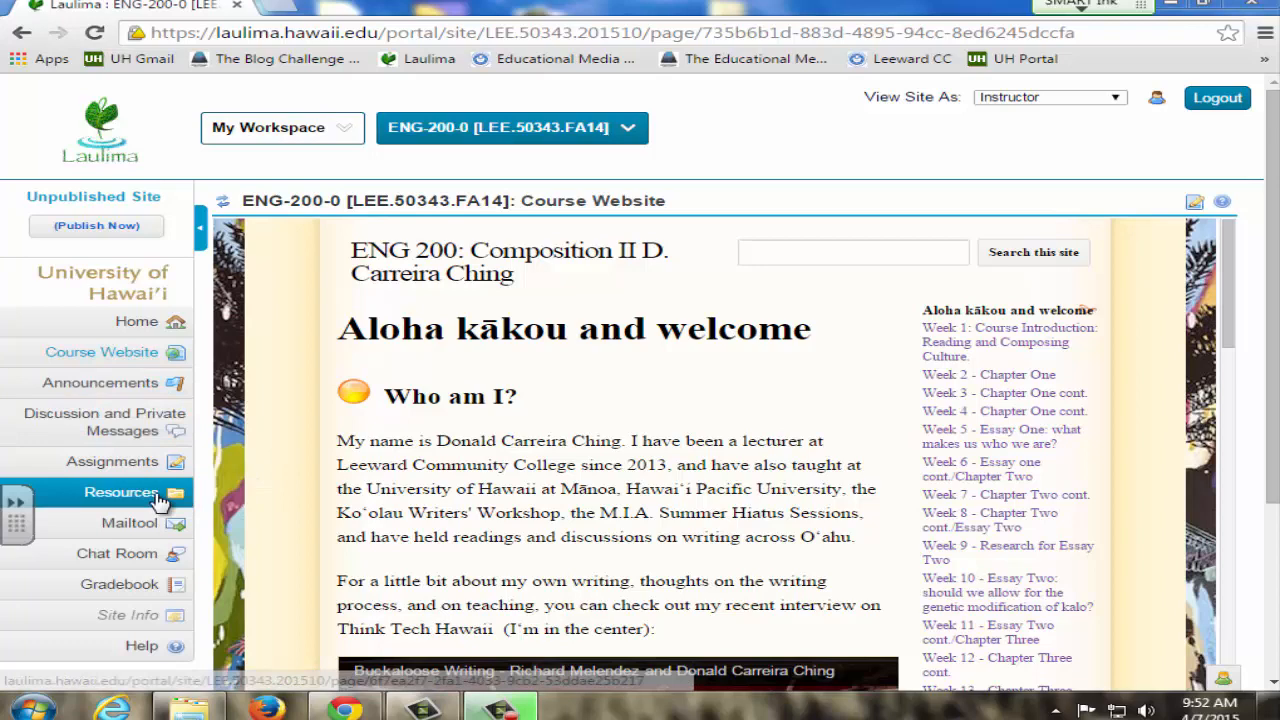
Back in Resources, collapse Essay One Resources and expand Syllabus and General Course Materials.
{"action": "left_click", "coordinate": [125, 497]}
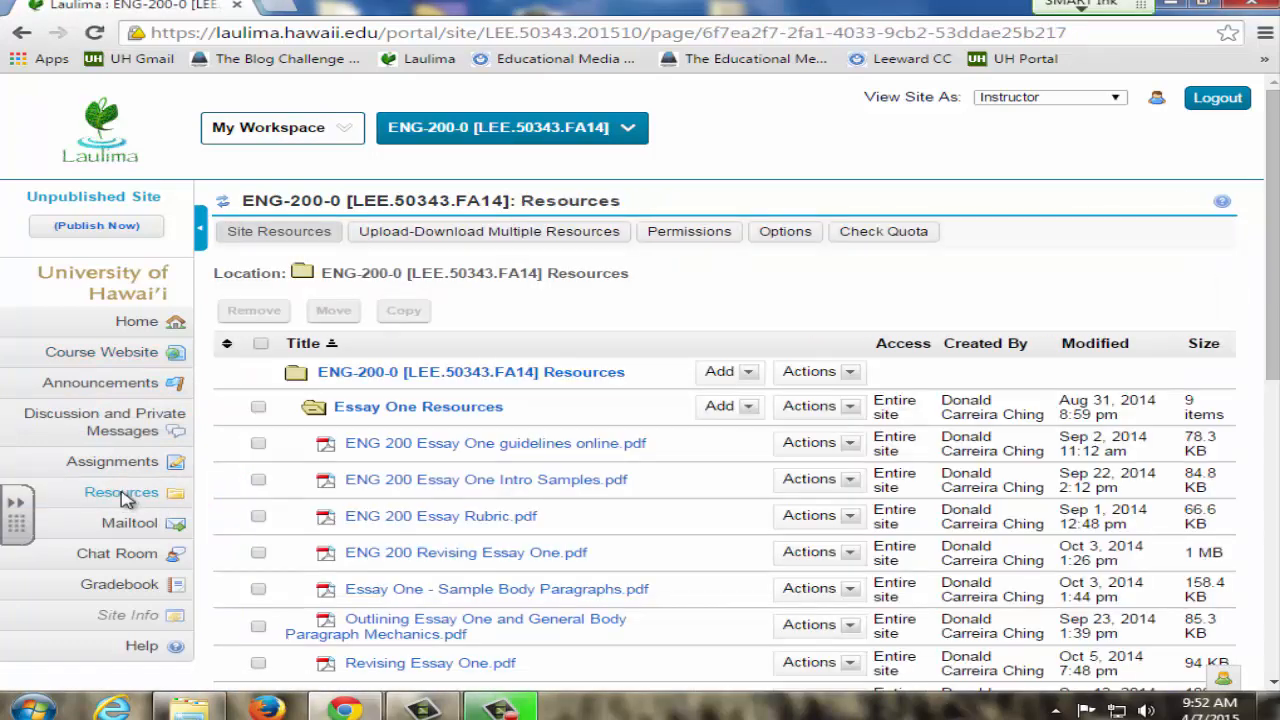
{"action": "left_click", "coordinate": [313, 407]}
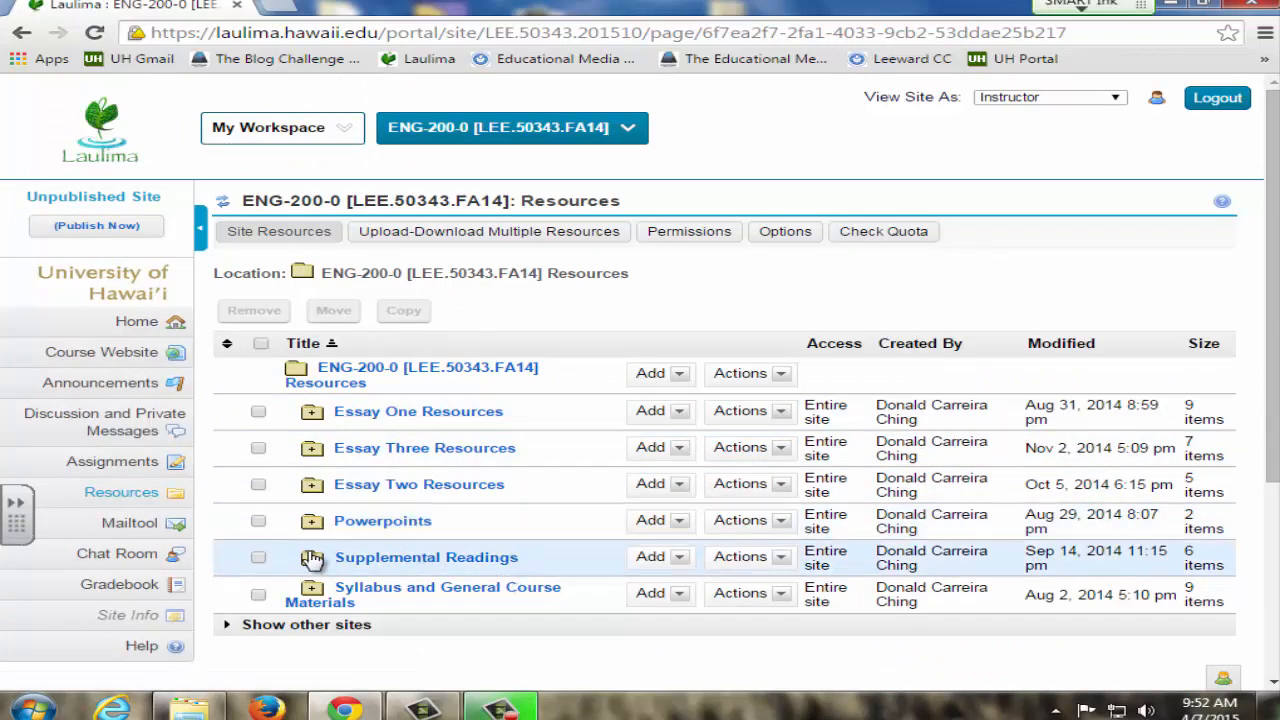
{"action": "scroll", "coordinate": [313, 558], "scroll_direction": "down", "scroll_amount": 2}
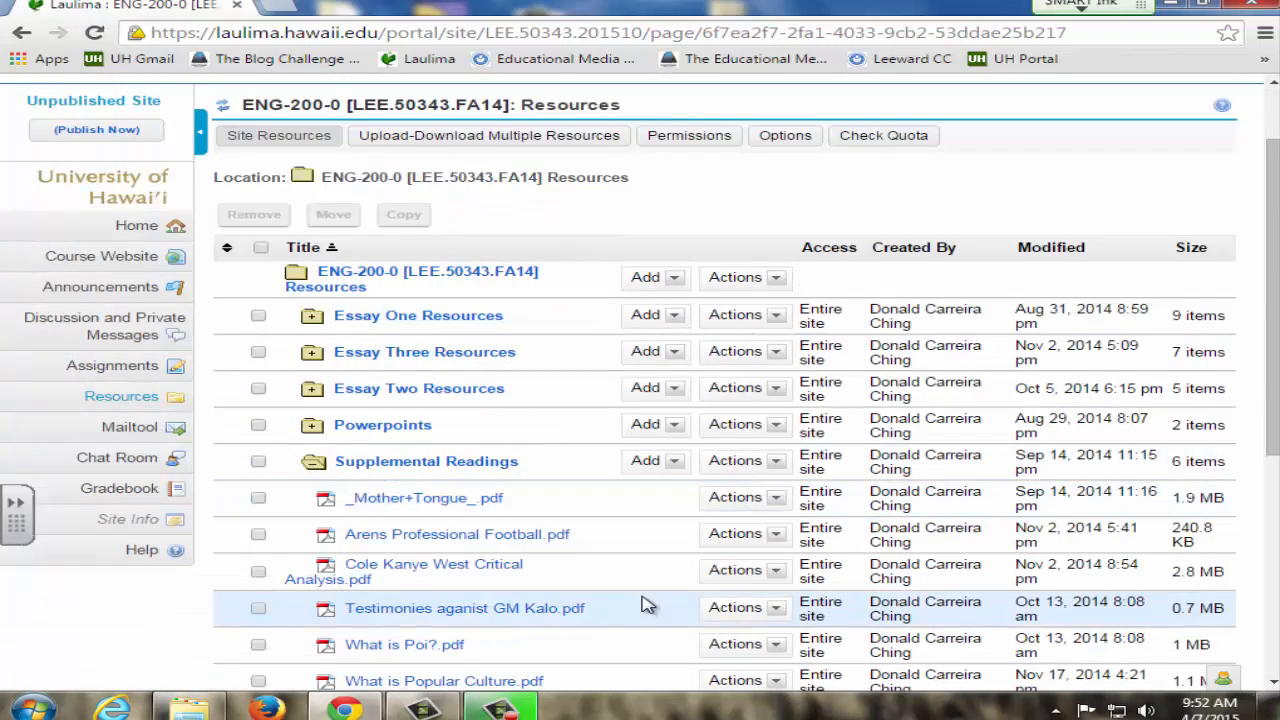
{"action": "scroll", "coordinate": [648, 605], "scroll_direction": "down", "scroll_amount": 1}
{"action": "left_click", "coordinate": [321, 612]}
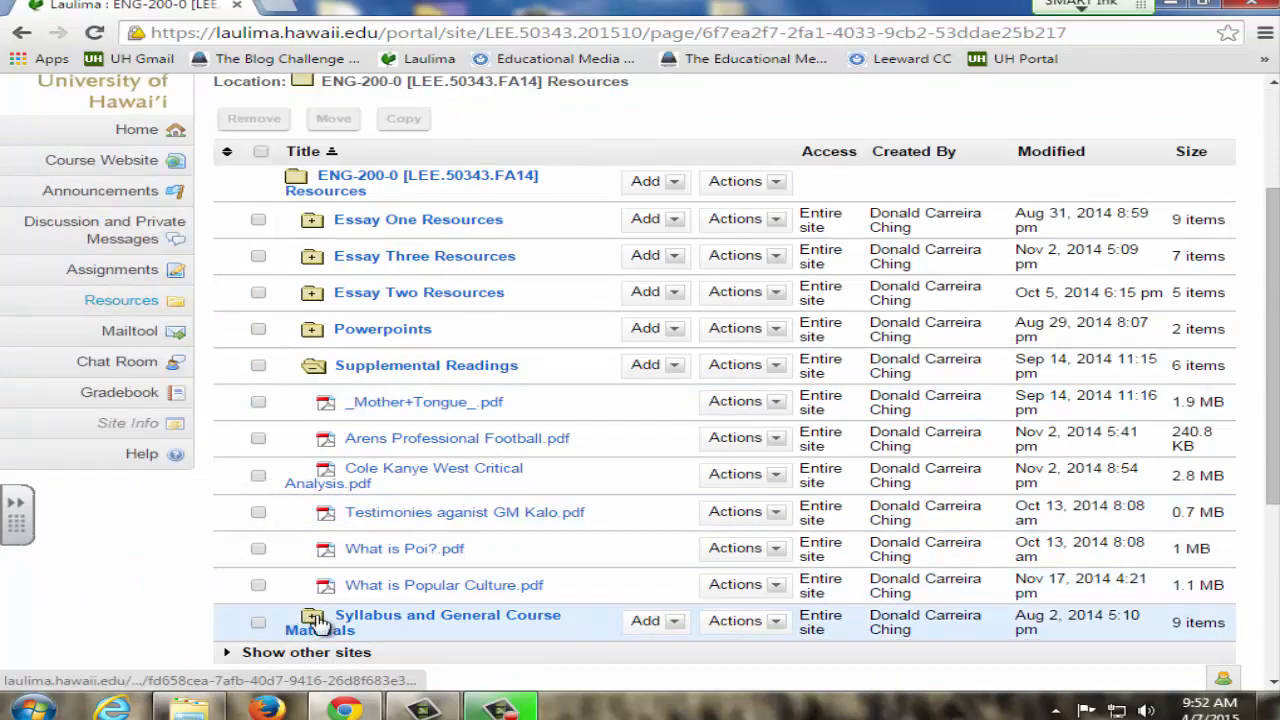
{"action": "scroll", "coordinate": [640, 400], "scroll_direction": "down", "scroll_amount": 2}
{"action": "scroll", "coordinate": [640, 500], "scroll_direction": "down", "scroll_amount": 1}
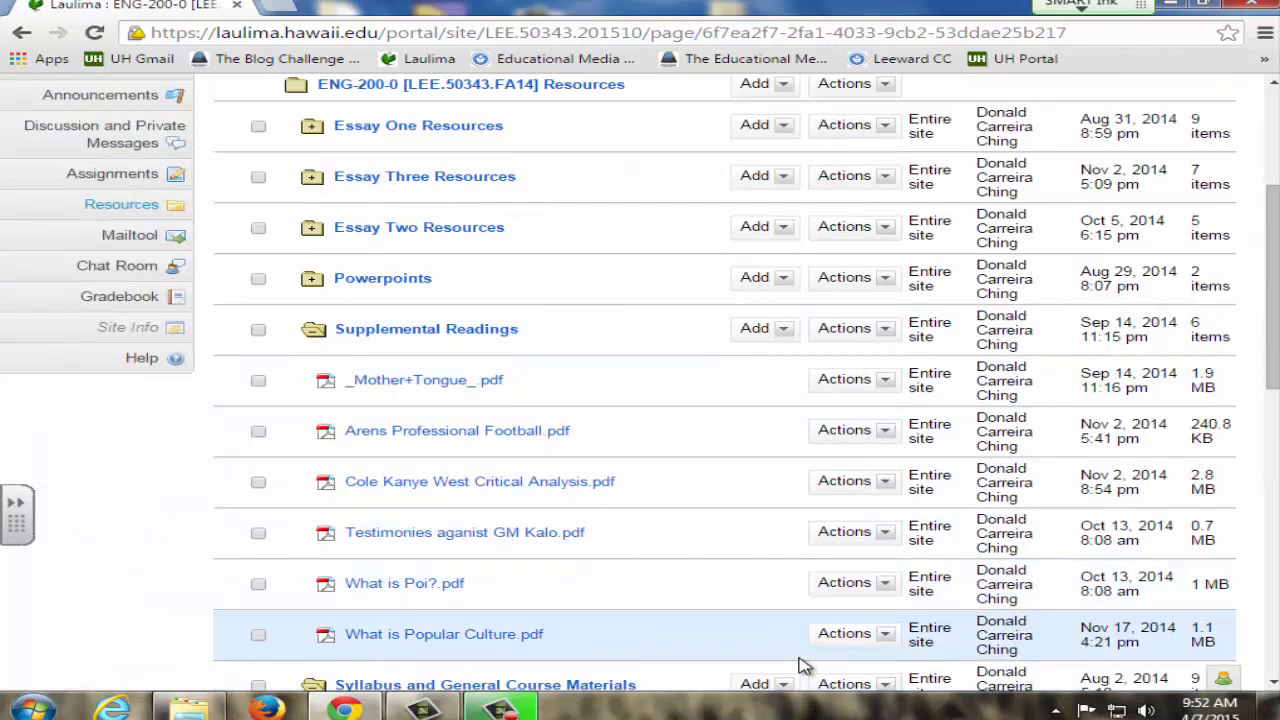
{"action": "scroll", "coordinate": [805, 665], "scroll_direction": "down", "scroll_amount": 1}
{"action": "scroll", "coordinate": [805, 665], "scroll_direction": "down", "scroll_amount": 1}
{"action": "scroll", "coordinate": [805, 665], "scroll_direction": "down", "scroll_amount": 1}
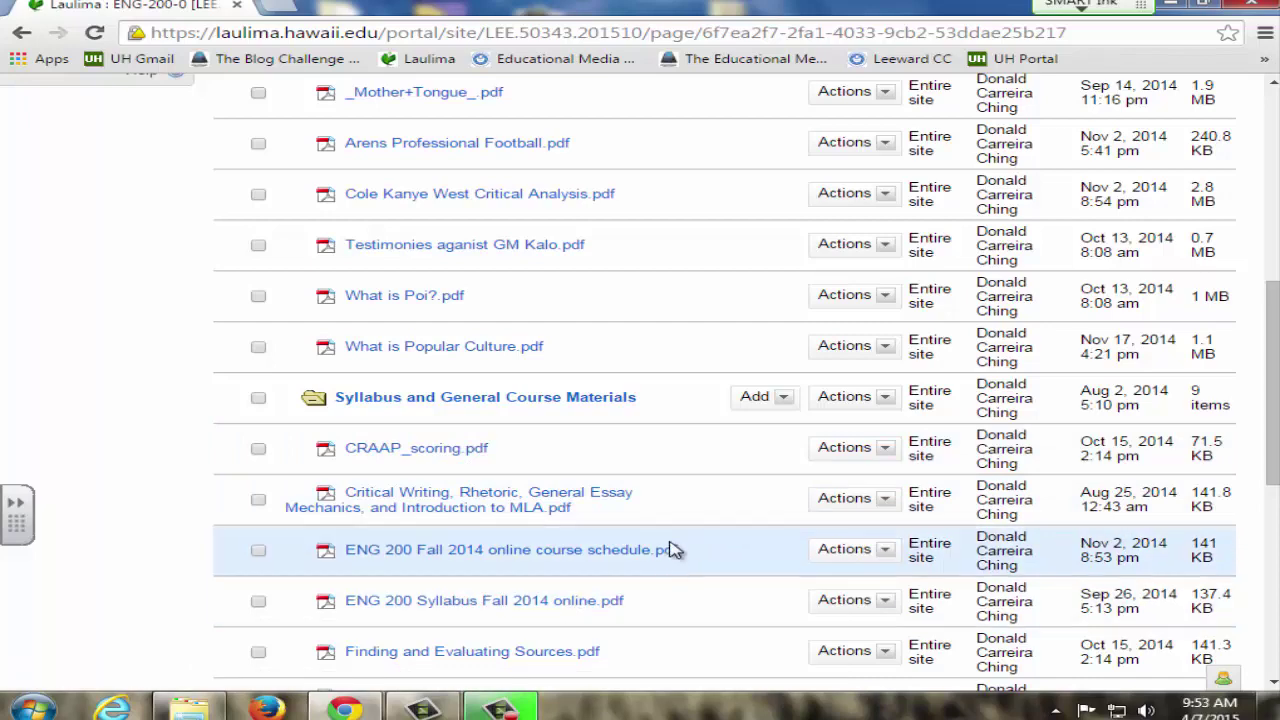
{"action": "scroll", "coordinate": [60, 392], "scroll_direction": "up", "scroll_amount": 2}
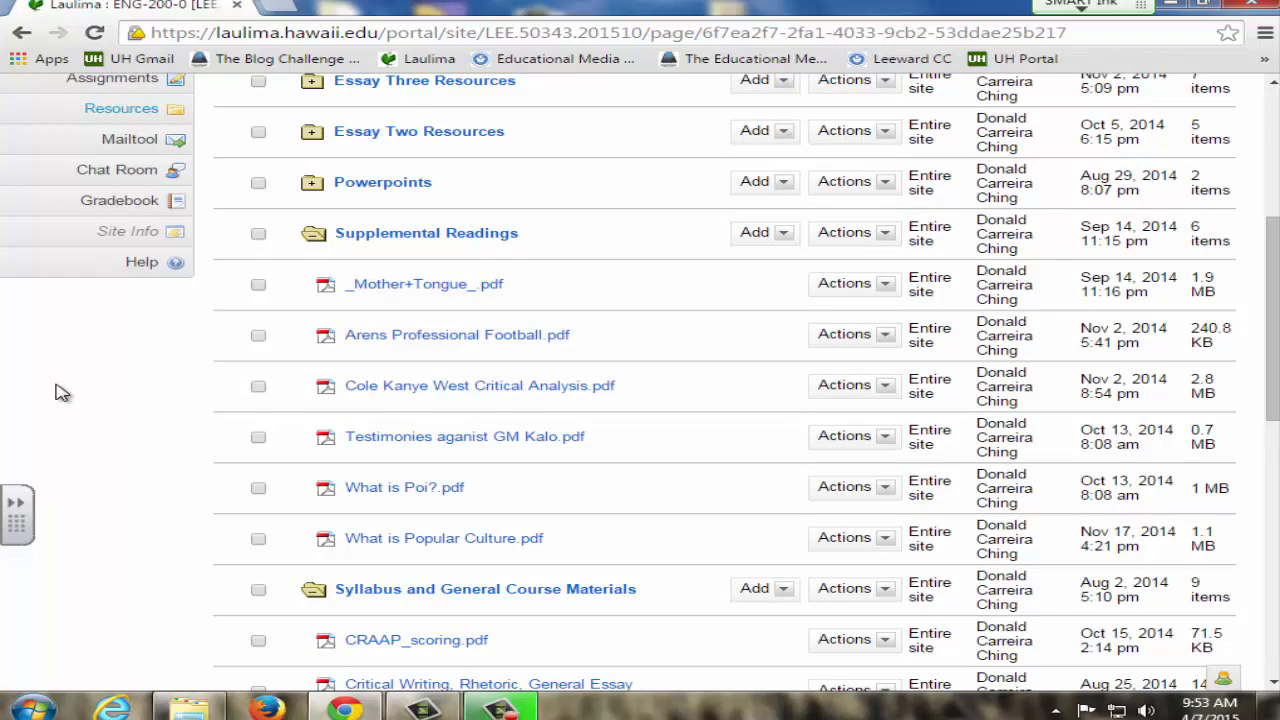
{"action": "scroll", "coordinate": [60, 392], "scroll_direction": "up", "scroll_amount": 5}
{"action": "scroll", "coordinate": [60, 392], "scroll_direction": "up", "scroll_amount": 3}
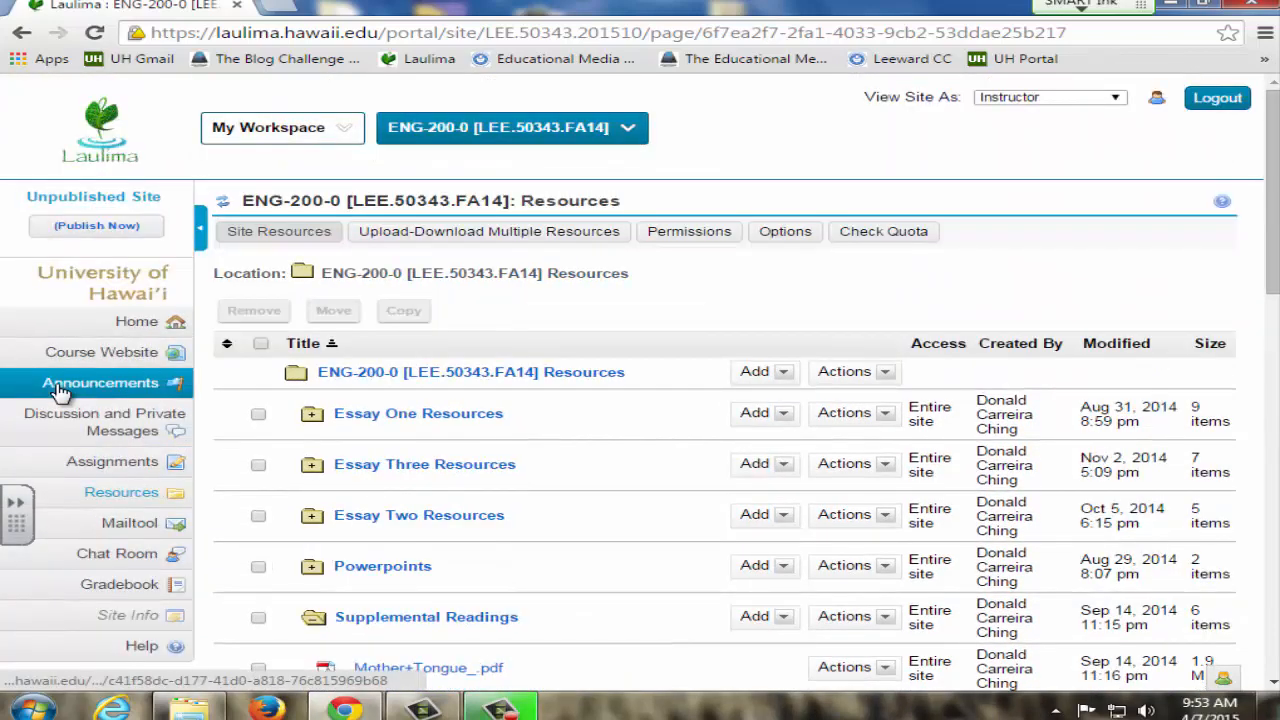